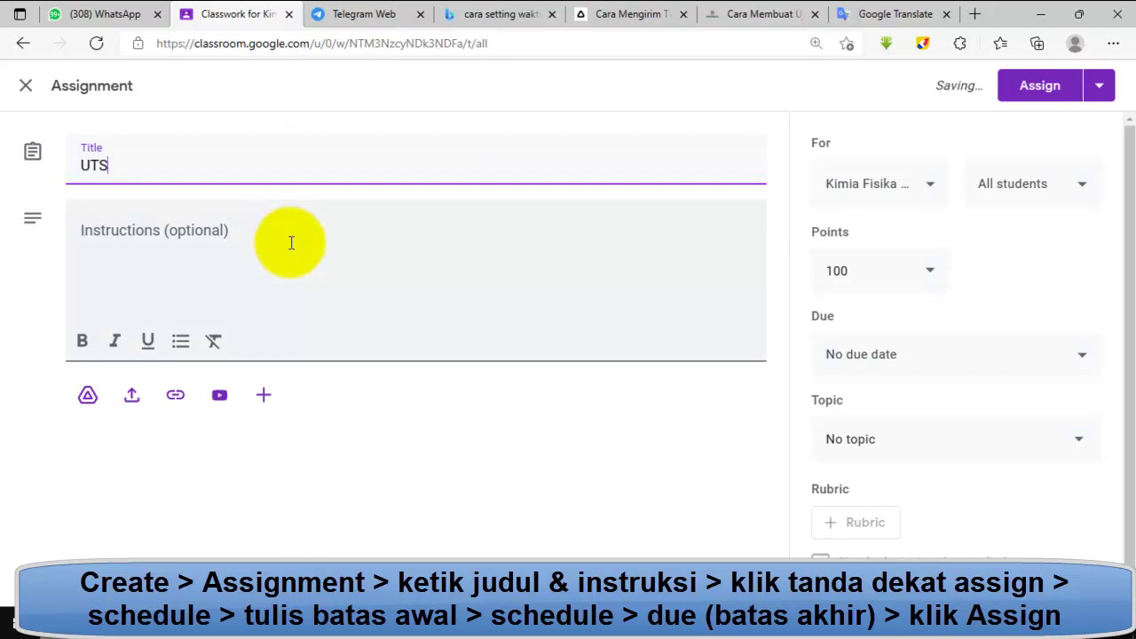
- Enter "apa" as the UTS assignment's instructions and bring up its scheduling options without scheduling it
{"action": "type", "text": "a"}
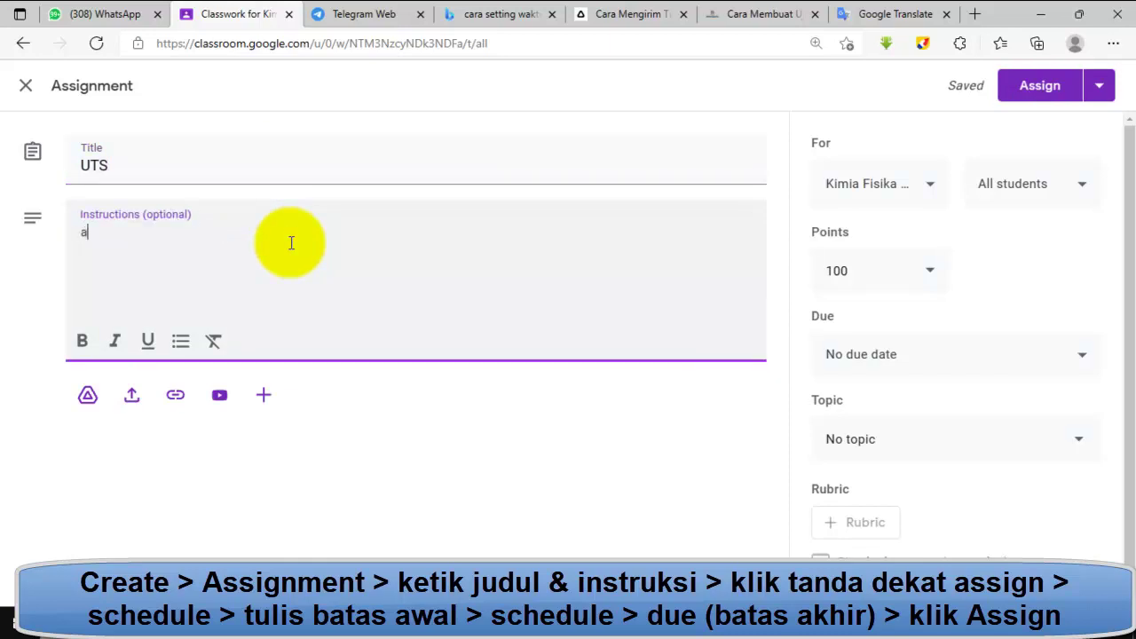
{"action": "type", "text": "pa"}
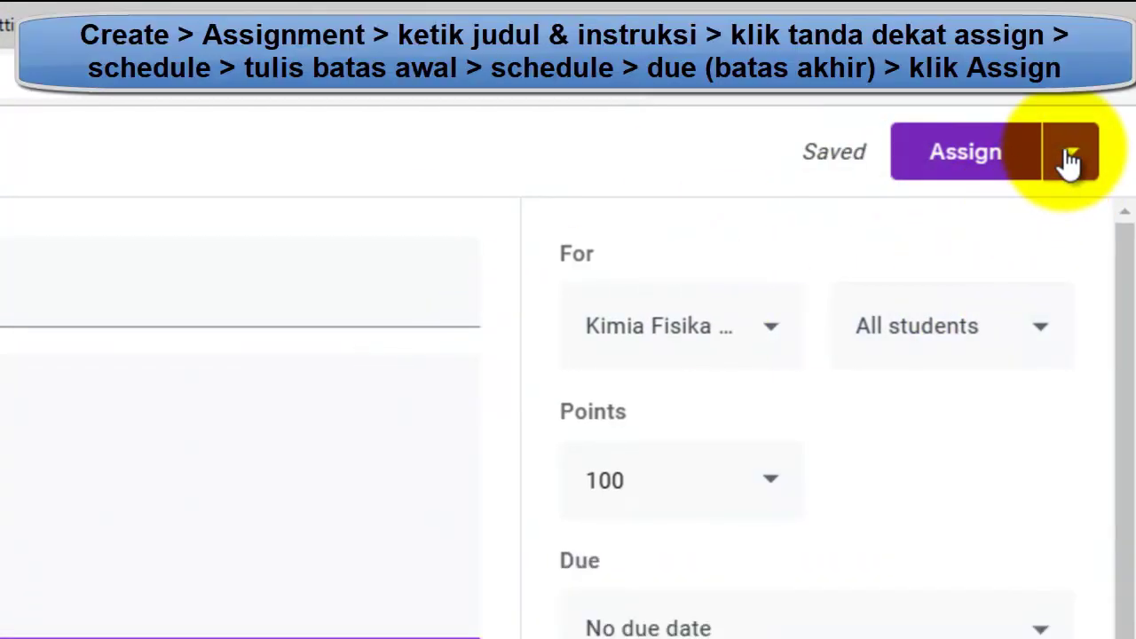
{"action": "left_click", "coordinate": [1070, 157]}
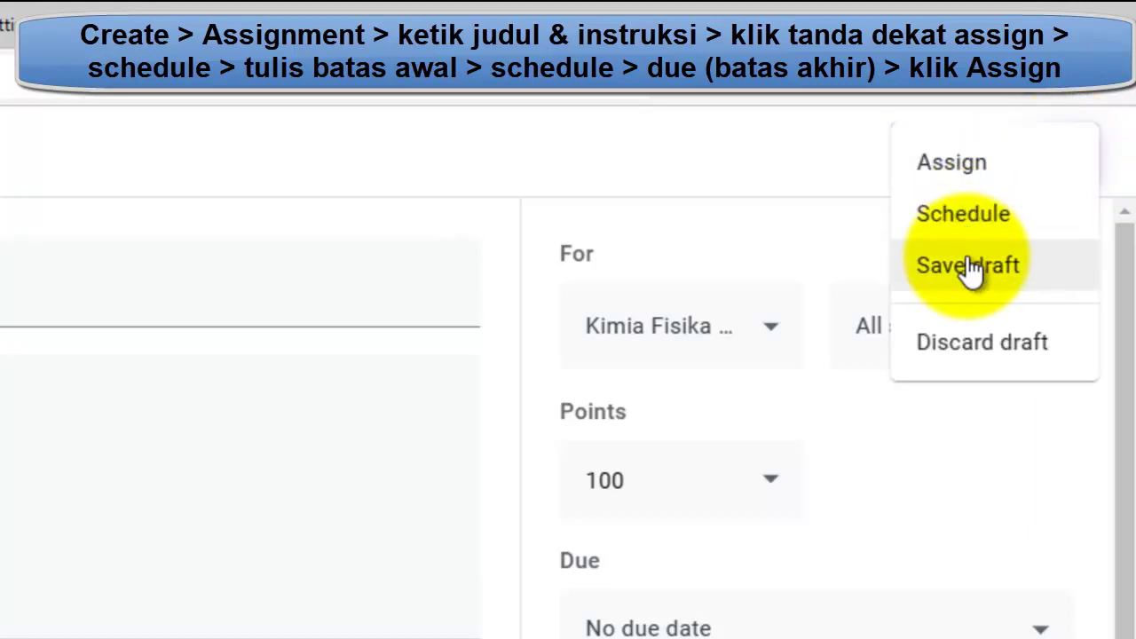
{"action": "left_click", "coordinate": [1009, 233]}
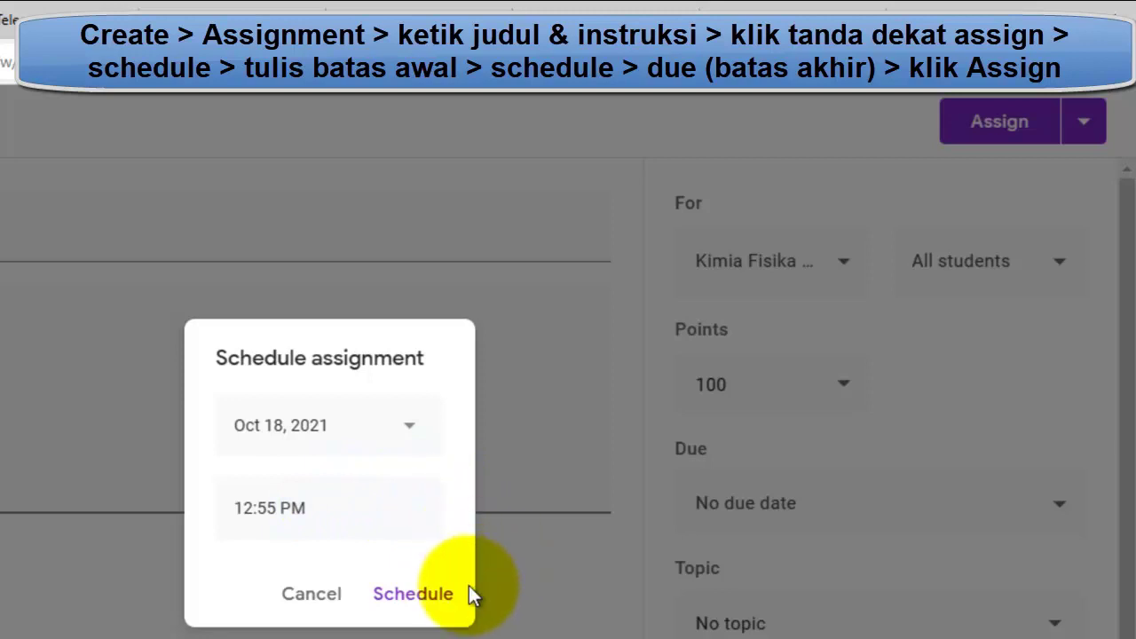
{"action": "left_click", "coordinate": [518, 538]}
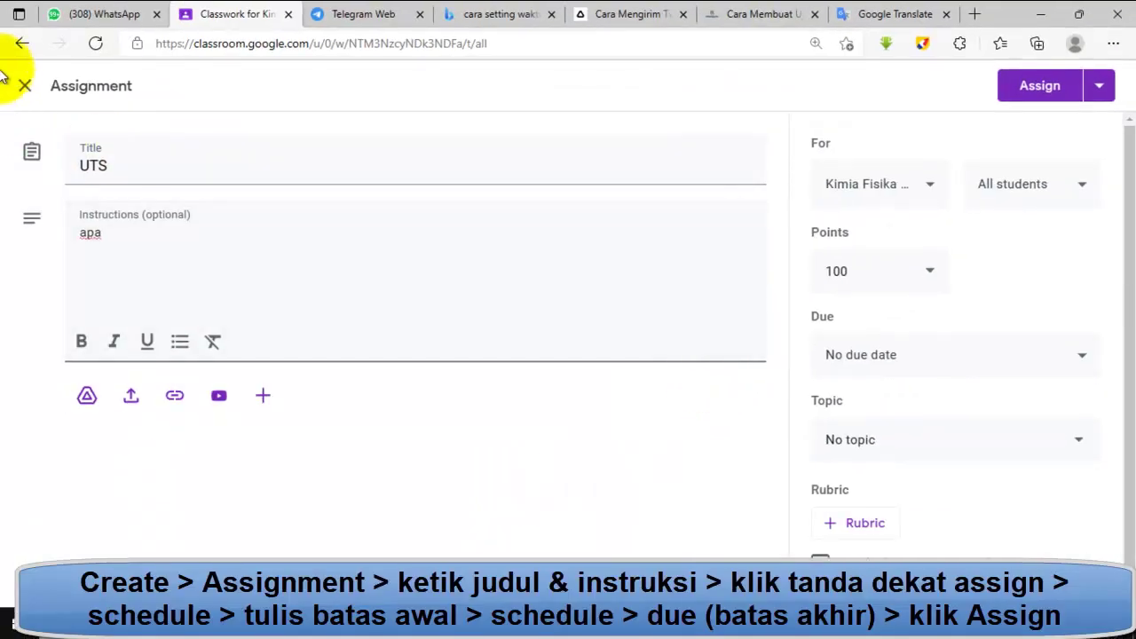
- Close the assignment editor and delete the UTS draft from the classwork list
{"action": "left_click", "coordinate": [29, 89]}
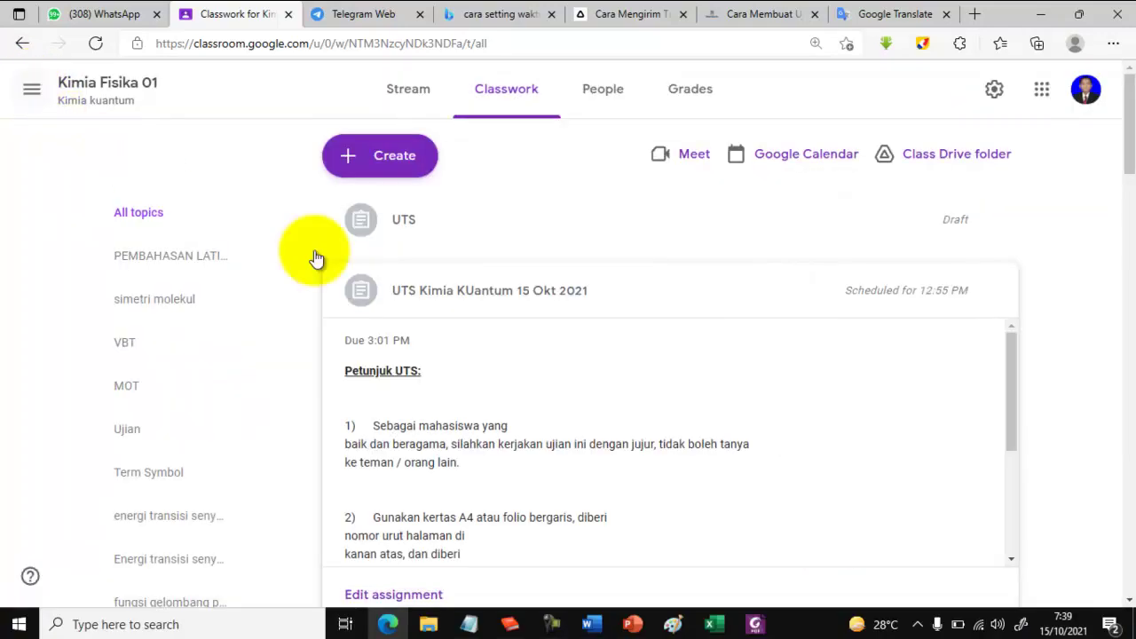
{"action": "mouse_move", "coordinate": [933, 242]}
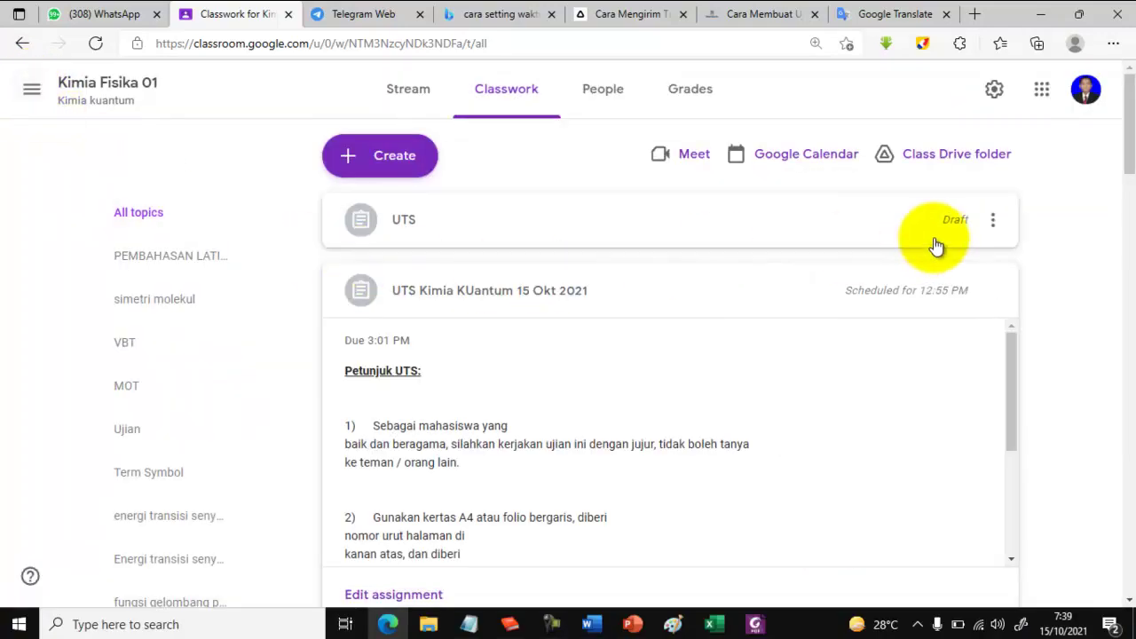
{"action": "left_click", "coordinate": [992, 222]}
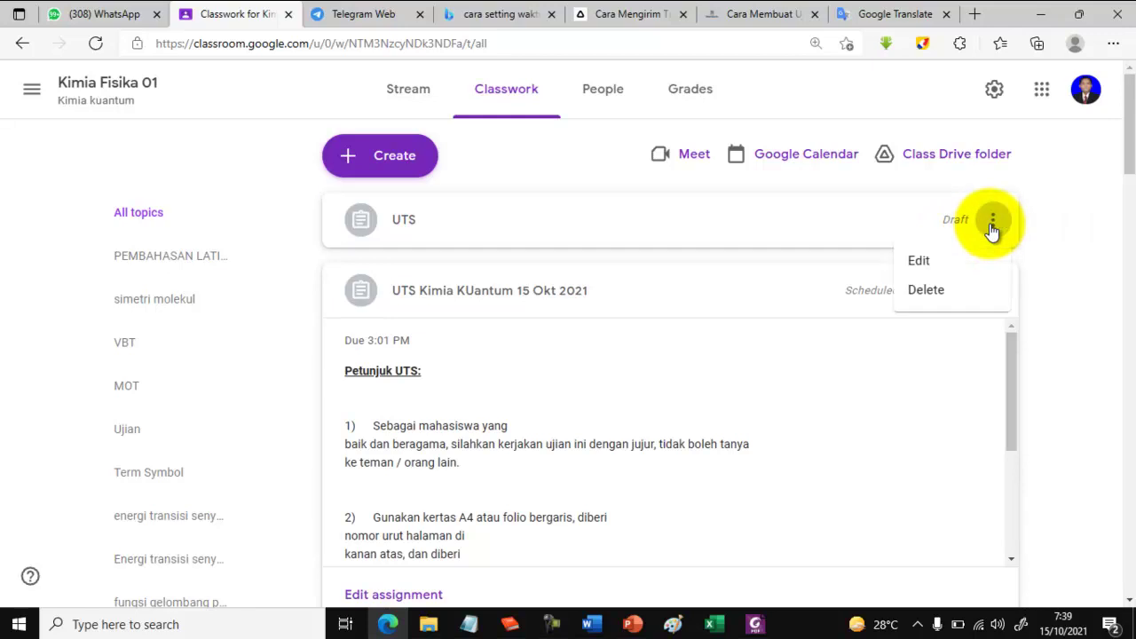
{"action": "left_click", "coordinate": [930, 296]}
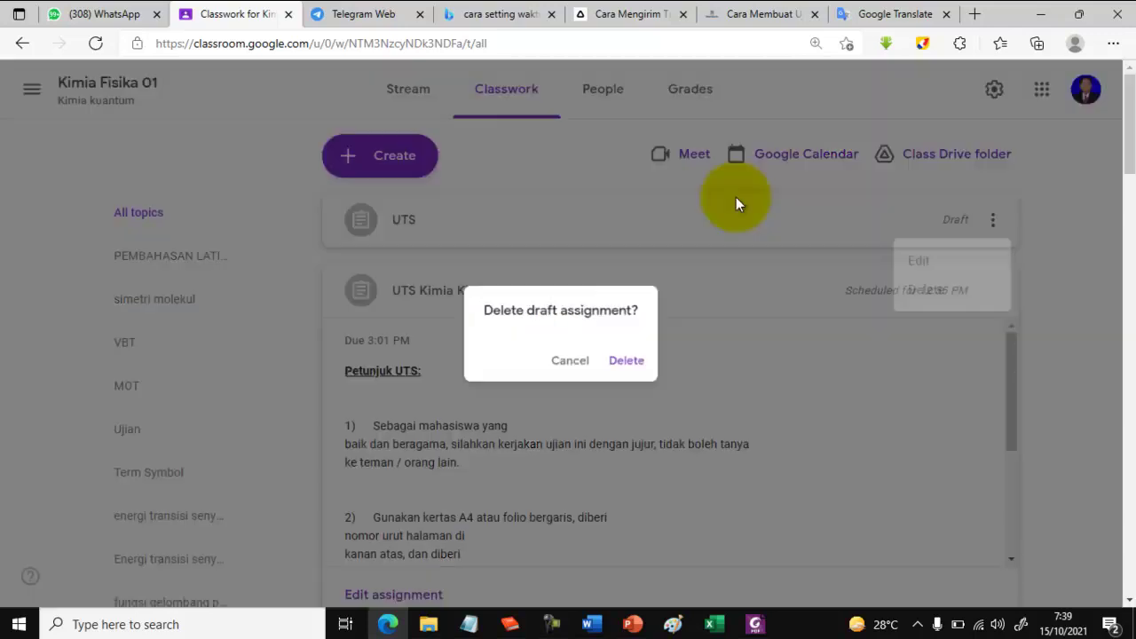
{"action": "left_click", "coordinate": [626, 366]}
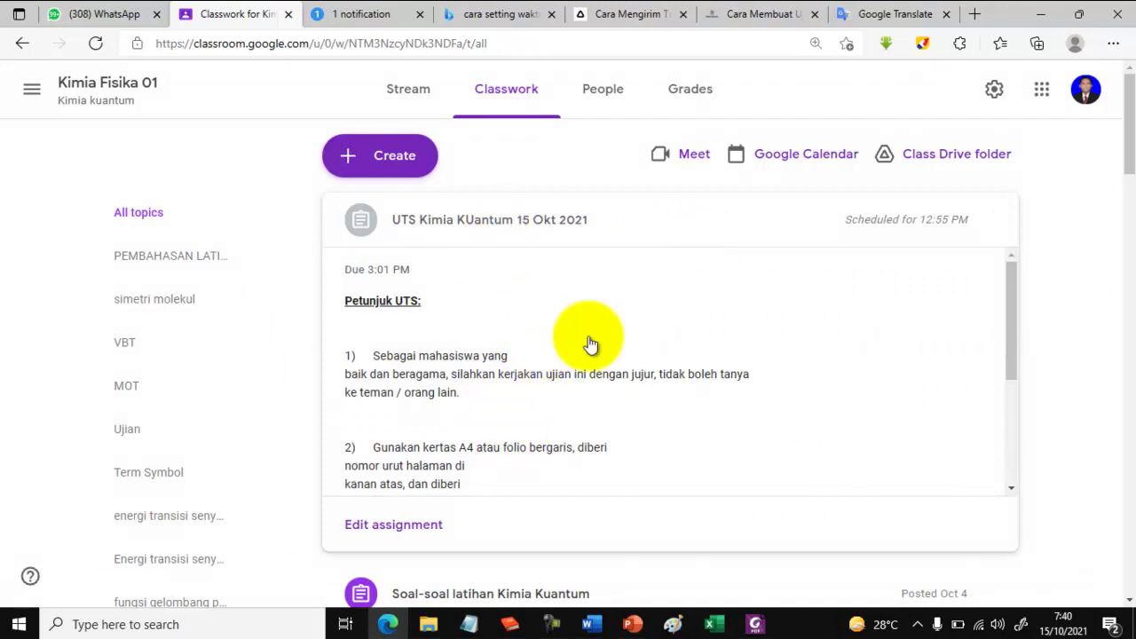
- Replace all instructions in the "UTS Kimia KUantum 15 Okt 2021" assignment with the copied Petunjuk UTS text and save the scheduled assignment
{"action": "left_click", "coordinate": [434, 525]}
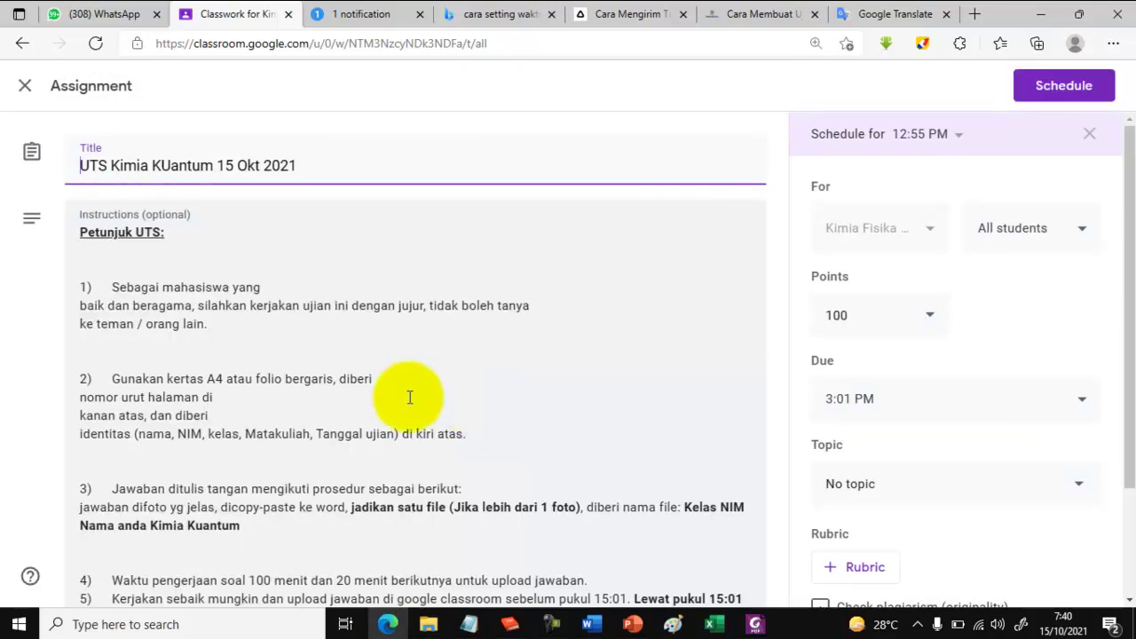
{"action": "left_click", "coordinate": [410, 397]}
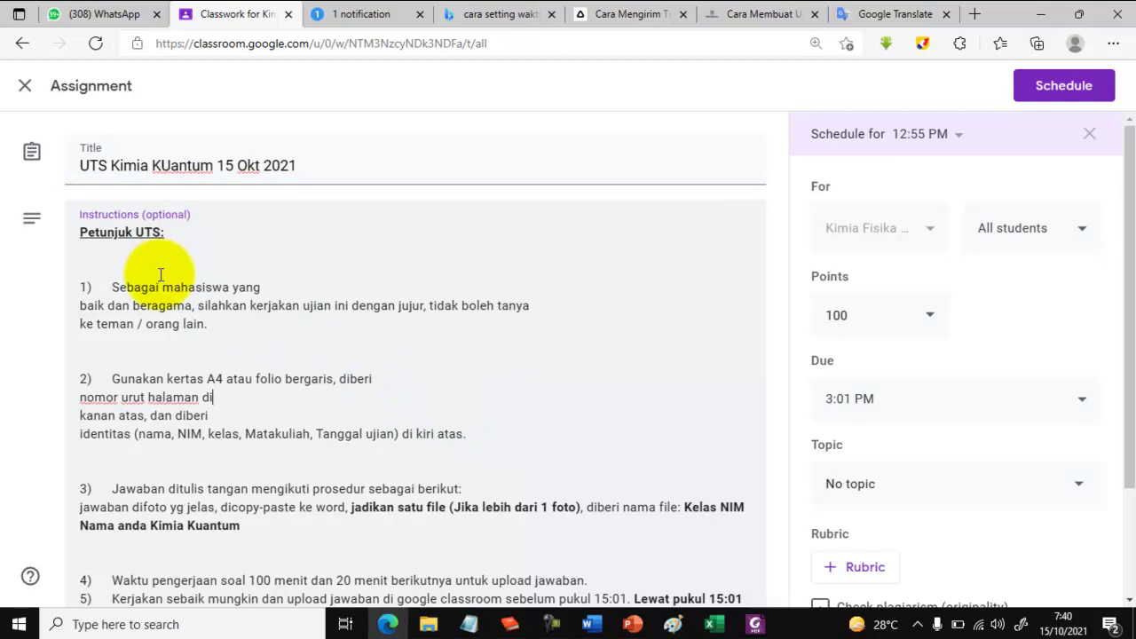
{"action": "key", "text": "ctrl+a"}
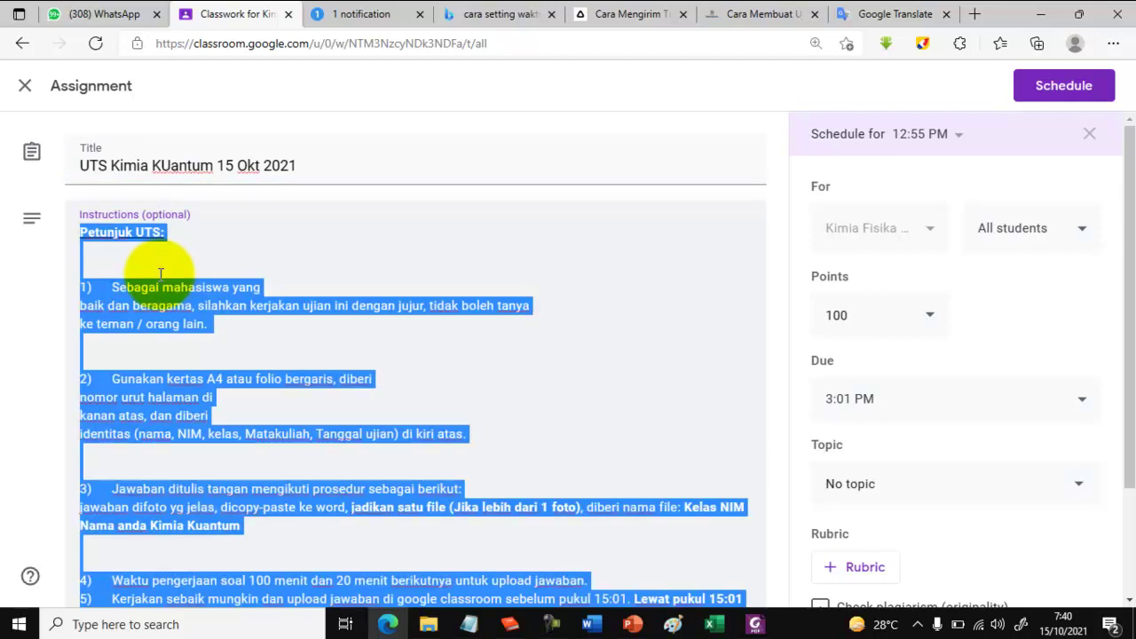
{"action": "key", "text": "ctrl+v"}
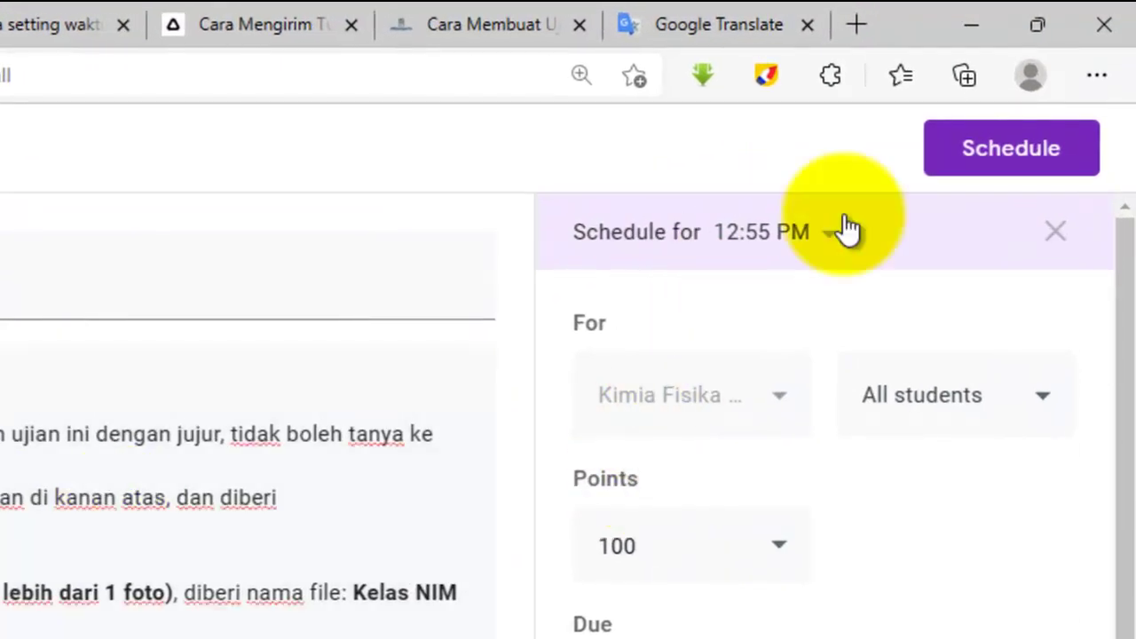
{"action": "left_click", "coordinate": [999, 135]}
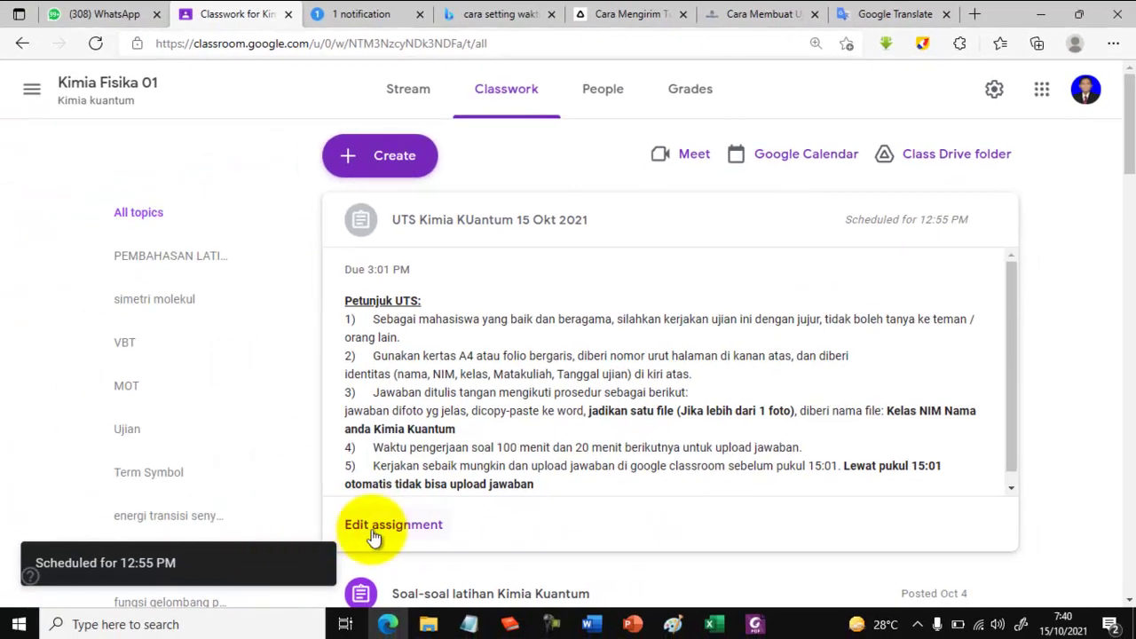
- Reopen the "UTS Kimia KUantum 15 Okt 2021" assignment for editing and check its due and scheduled date and time settings
{"action": "left_click", "coordinate": [374, 532]}
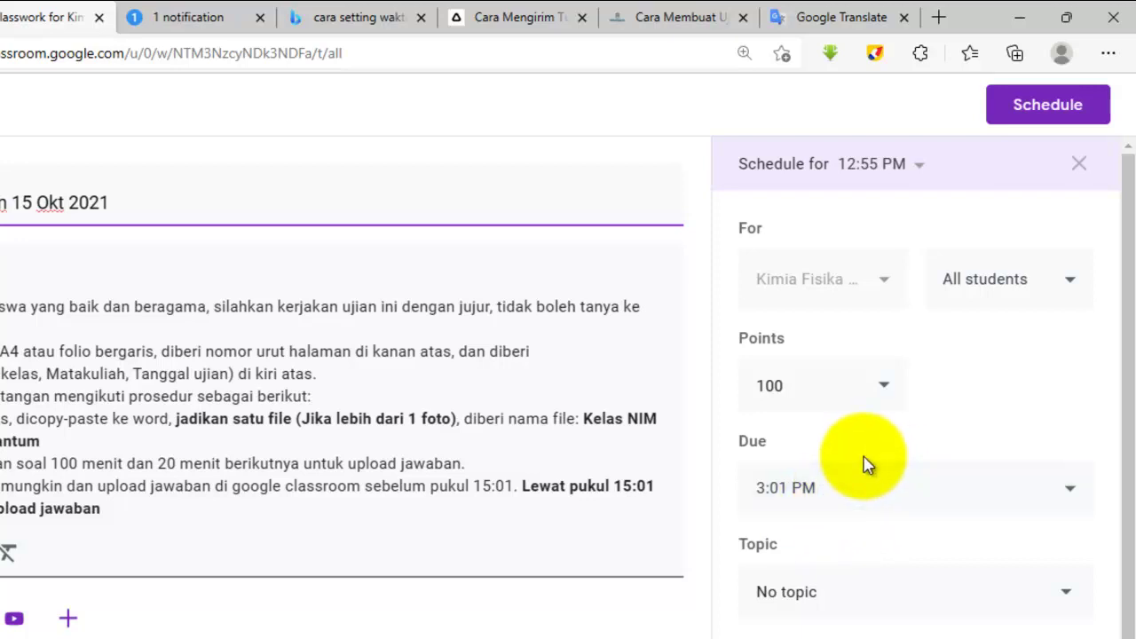
{"action": "left_click", "coordinate": [1067, 492]}
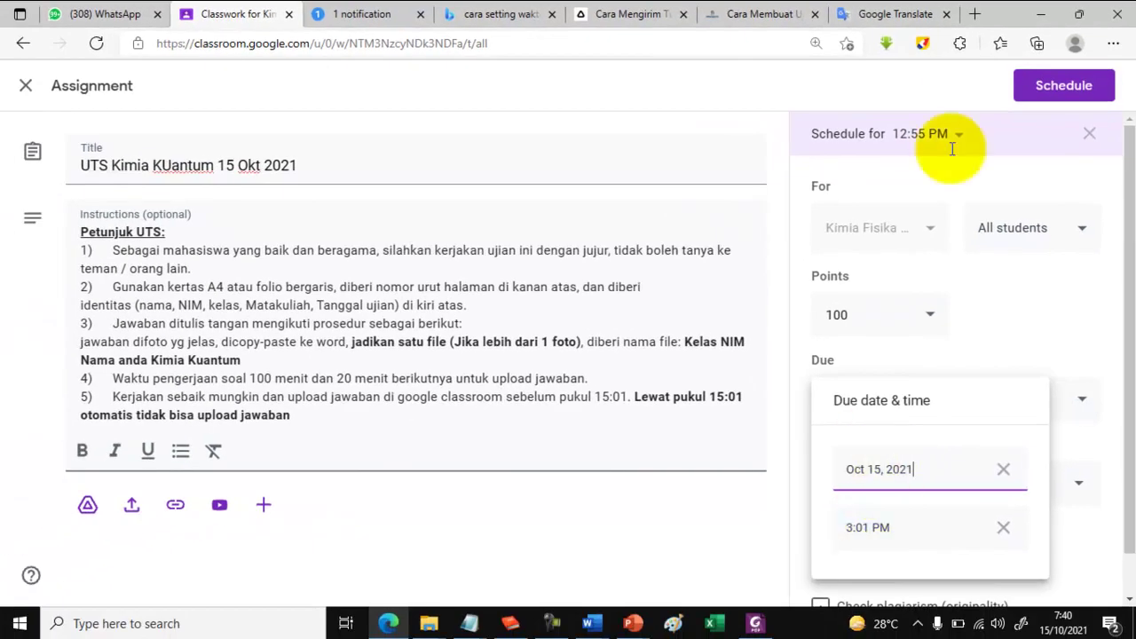
{"action": "left_click", "coordinate": [848, 135]}
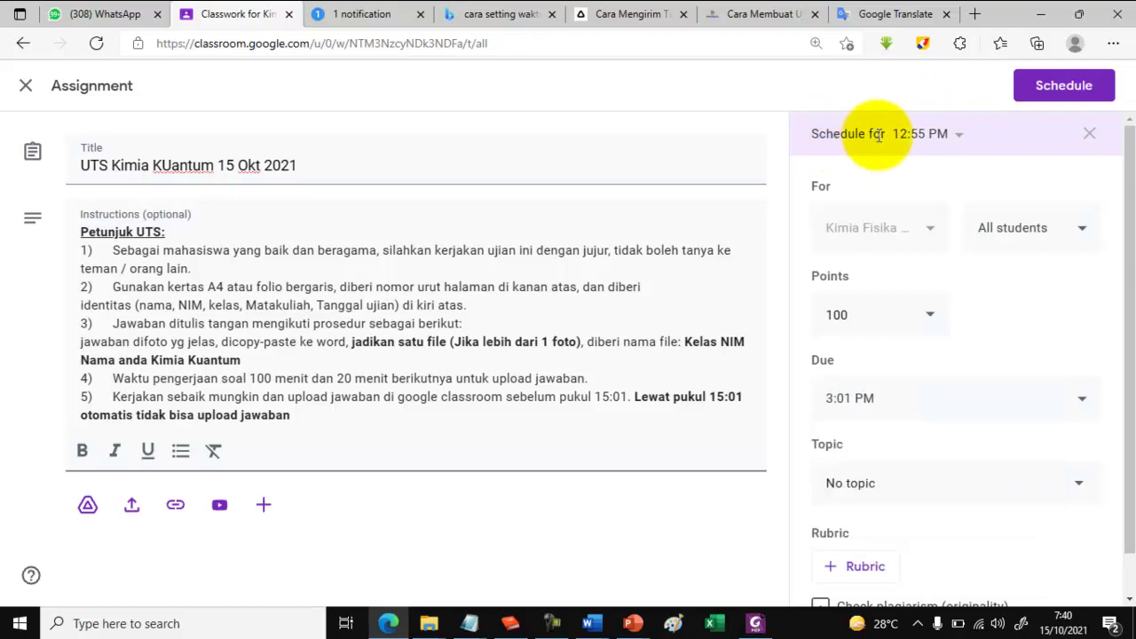
{"action": "left_click", "coordinate": [963, 139]}
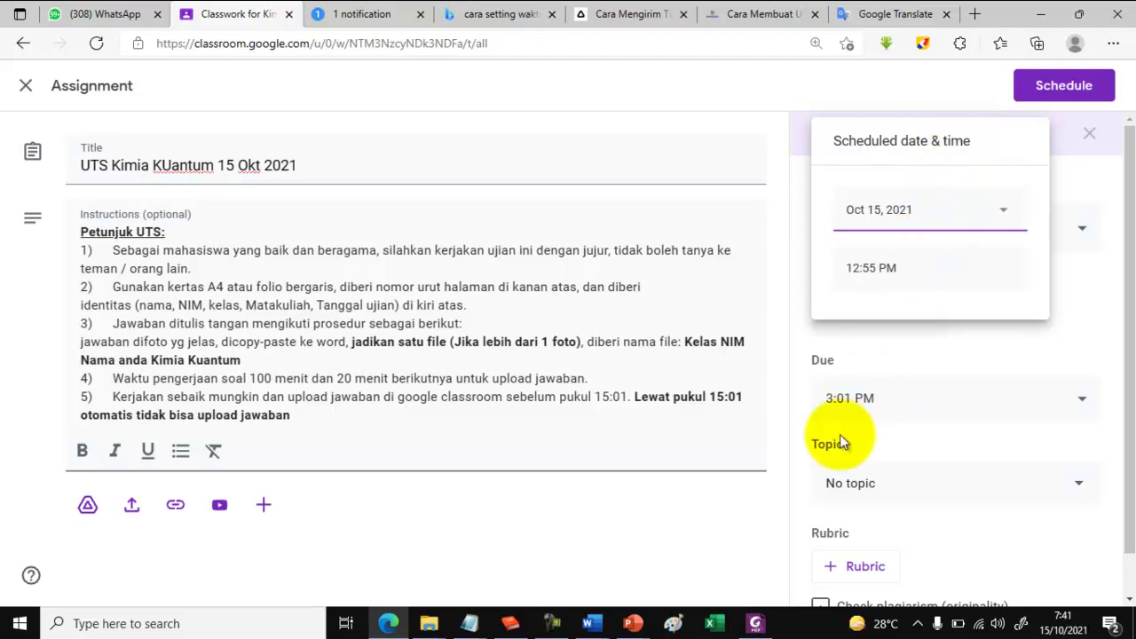
{"action": "left_click", "coordinate": [732, 505]}
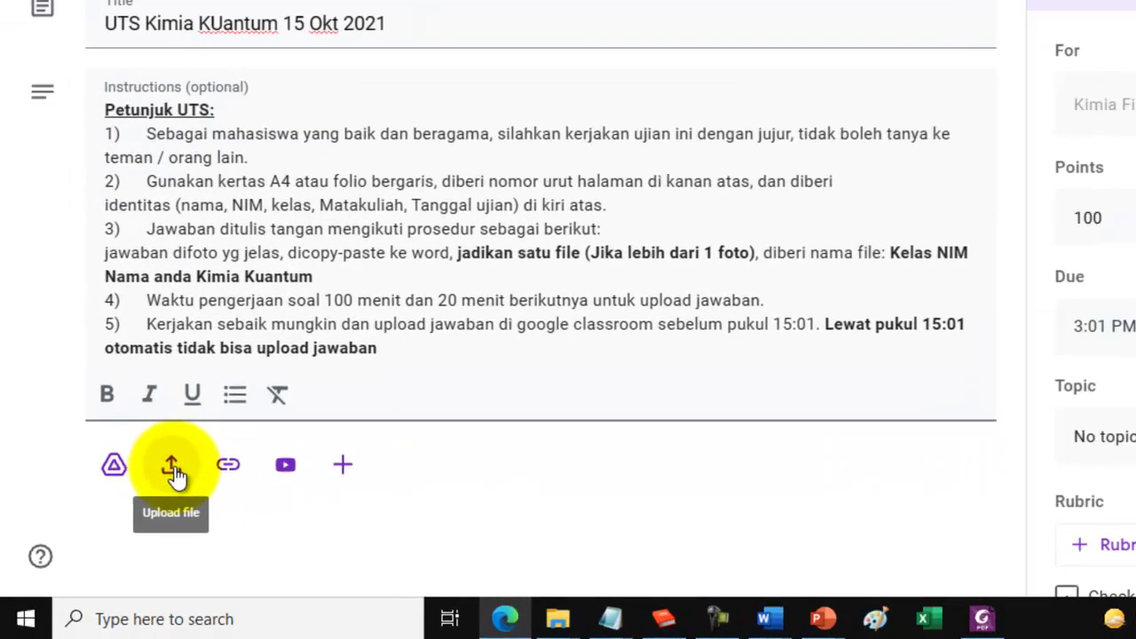
- Upload the Word file "soal uts kimia kuantum gasal 2021-2022" from Downloads as an attachment to the assignment
{"action": "left_click", "coordinate": [192, 447]}
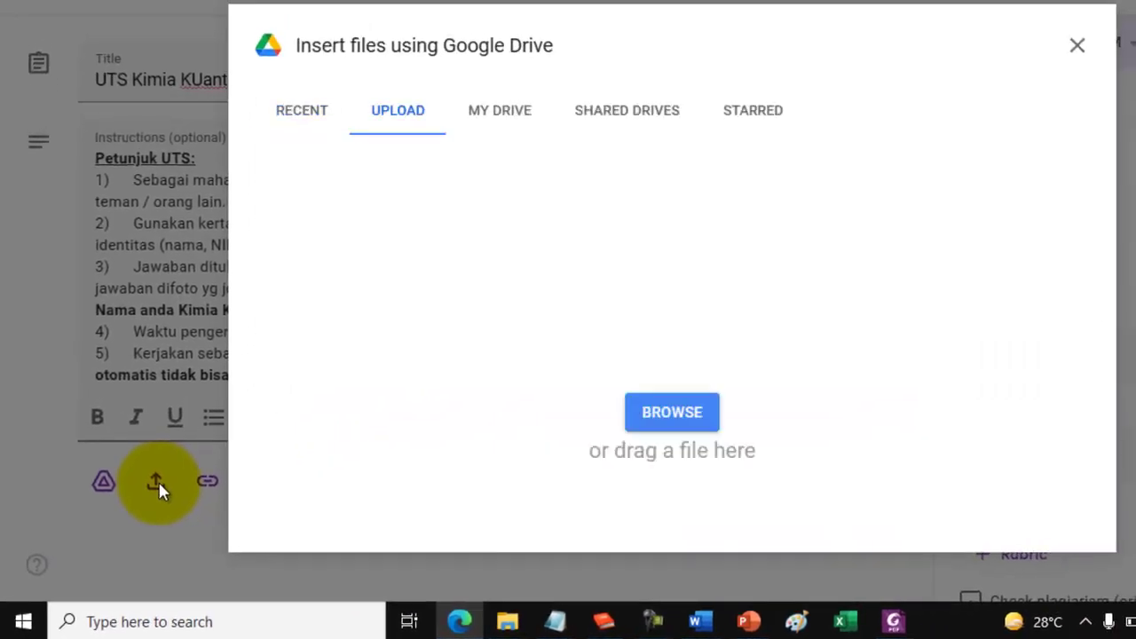
{"action": "left_click", "coordinate": [670, 417]}
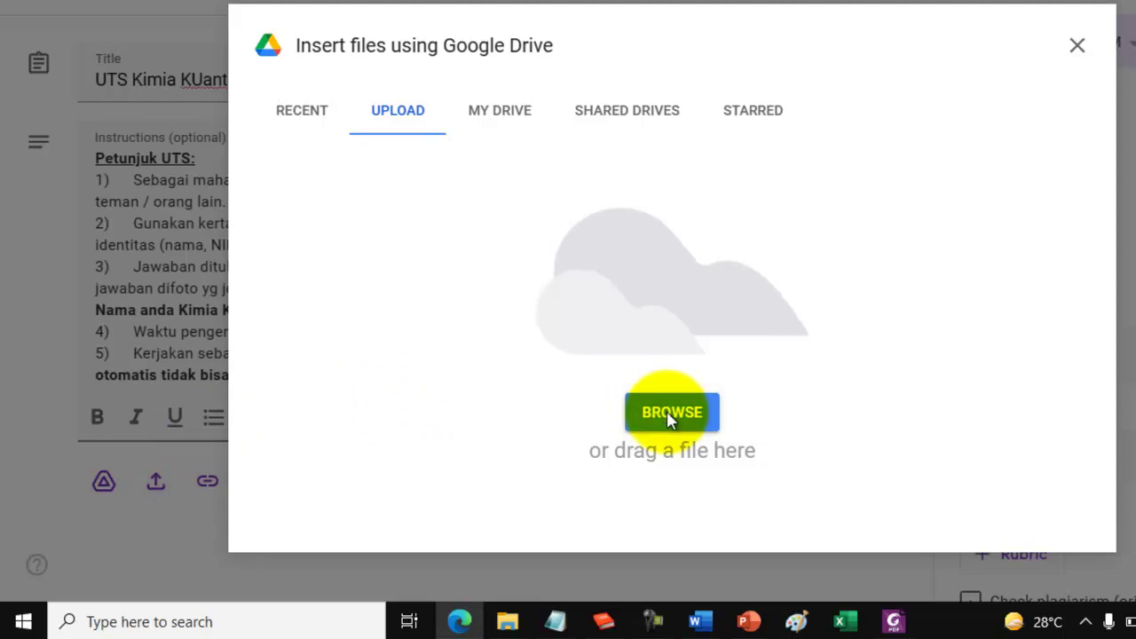
{"action": "left_click", "coordinate": [667, 410]}
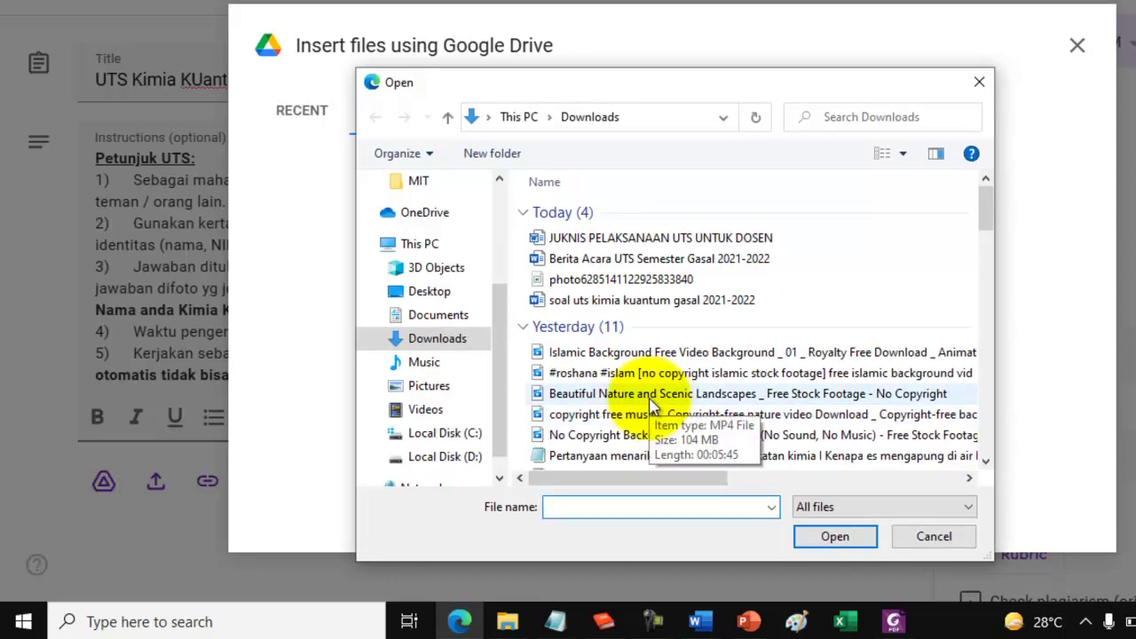
{"action": "left_click", "coordinate": [714, 302]}
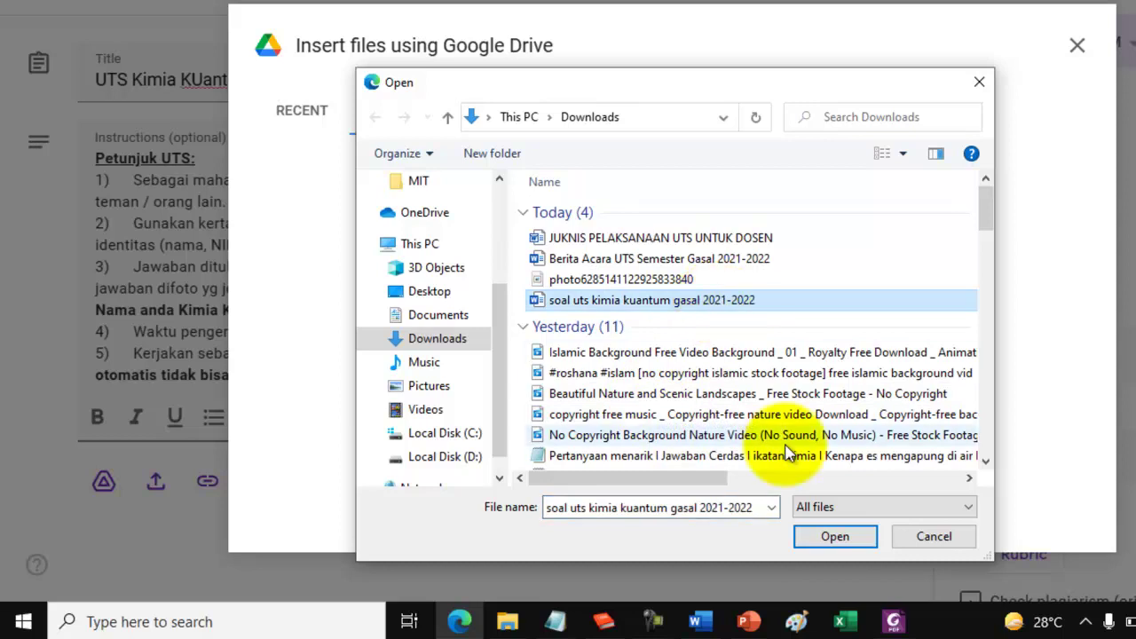
{"action": "left_click", "coordinate": [832, 538]}
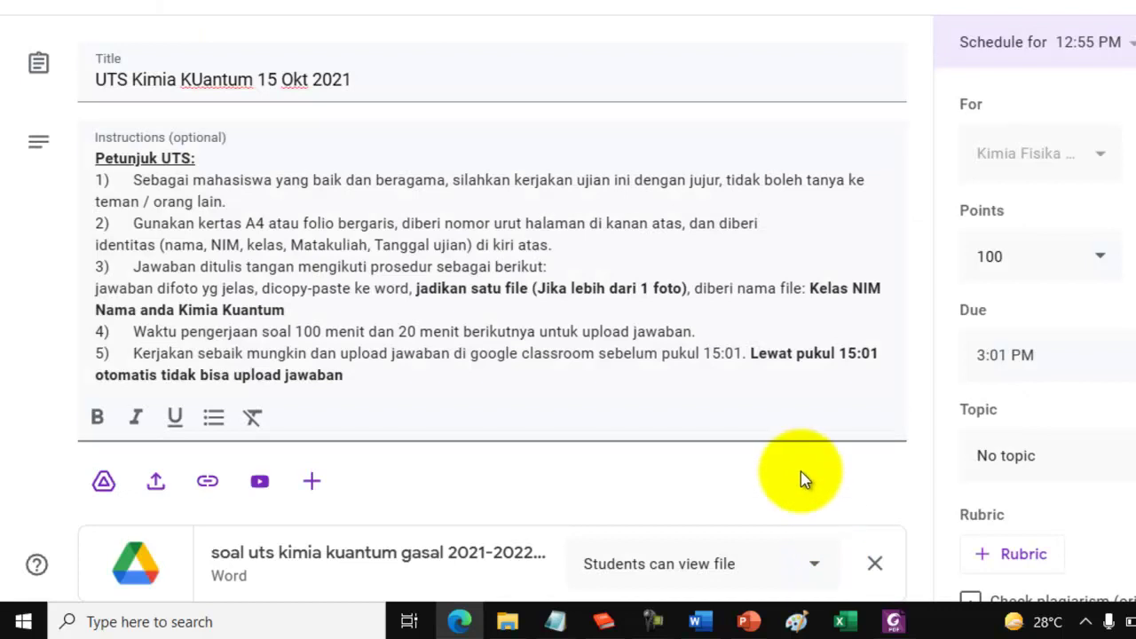
{"action": "scroll", "coordinate": [801, 477], "scroll_direction": "down", "scroll_amount": 1}
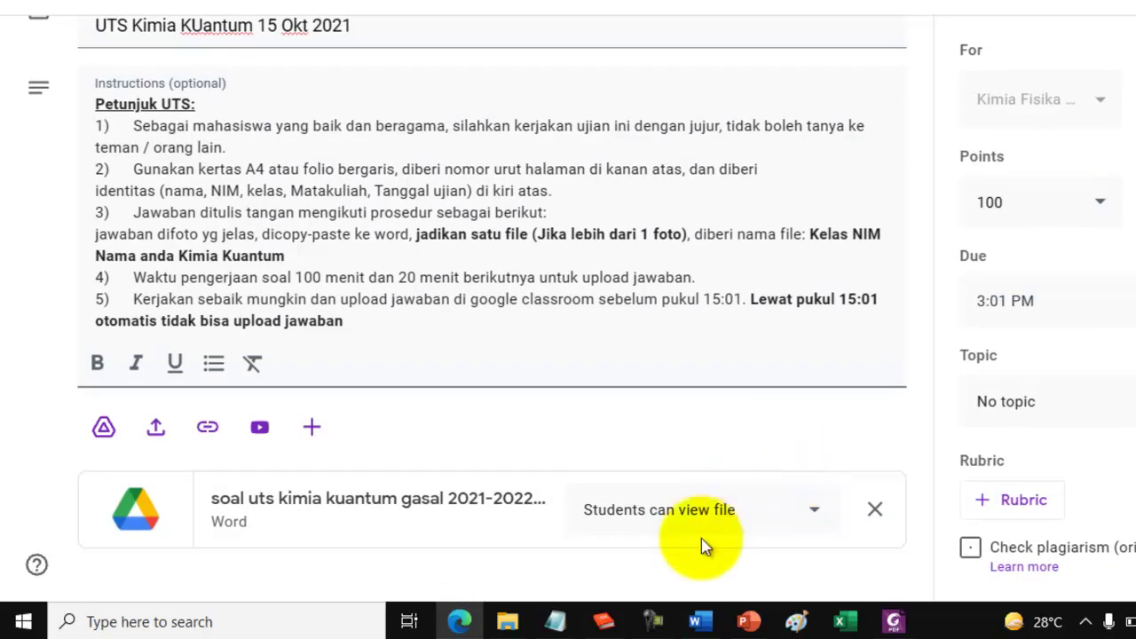
- Switch to the "soal uts kimia kuantum gasal 2021-2022" document in Word and export it under the same name as a PDF in Downloads
{"action": "mouse_move", "coordinate": [703, 623]}
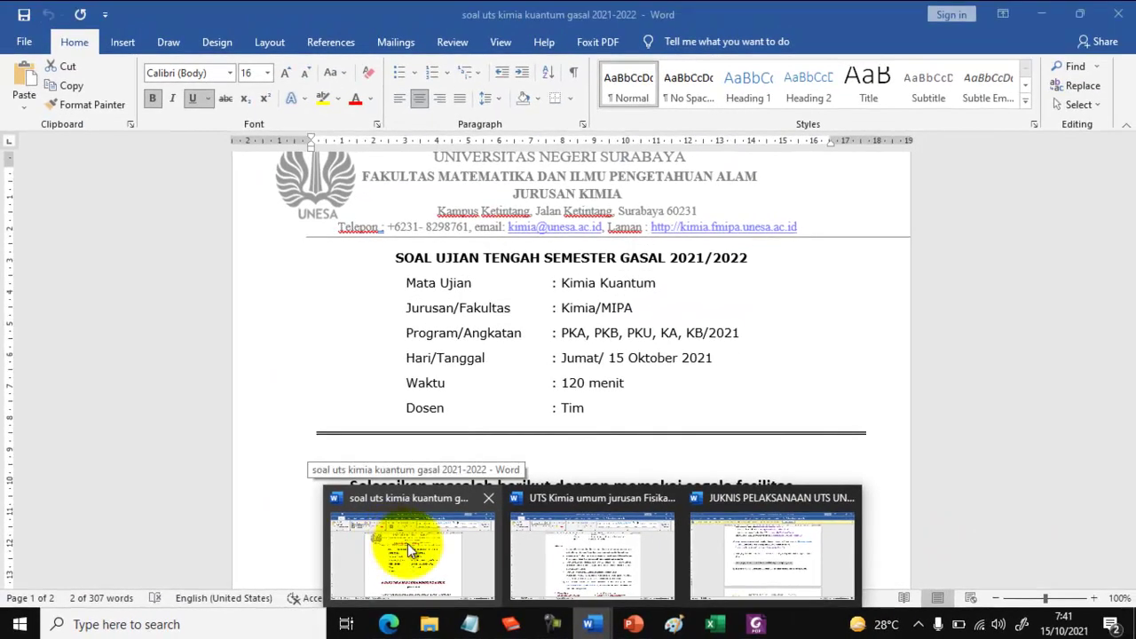
{"action": "left_click", "coordinate": [407, 543]}
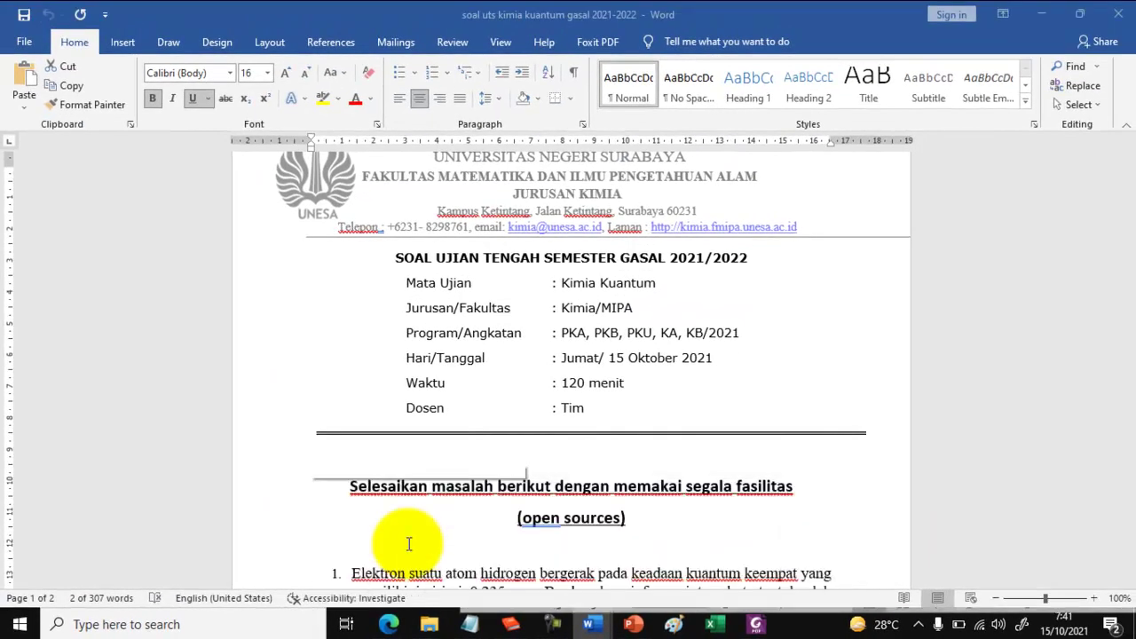
{"action": "scroll", "coordinate": [461, 388], "scroll_direction": "up", "scroll_amount": 2}
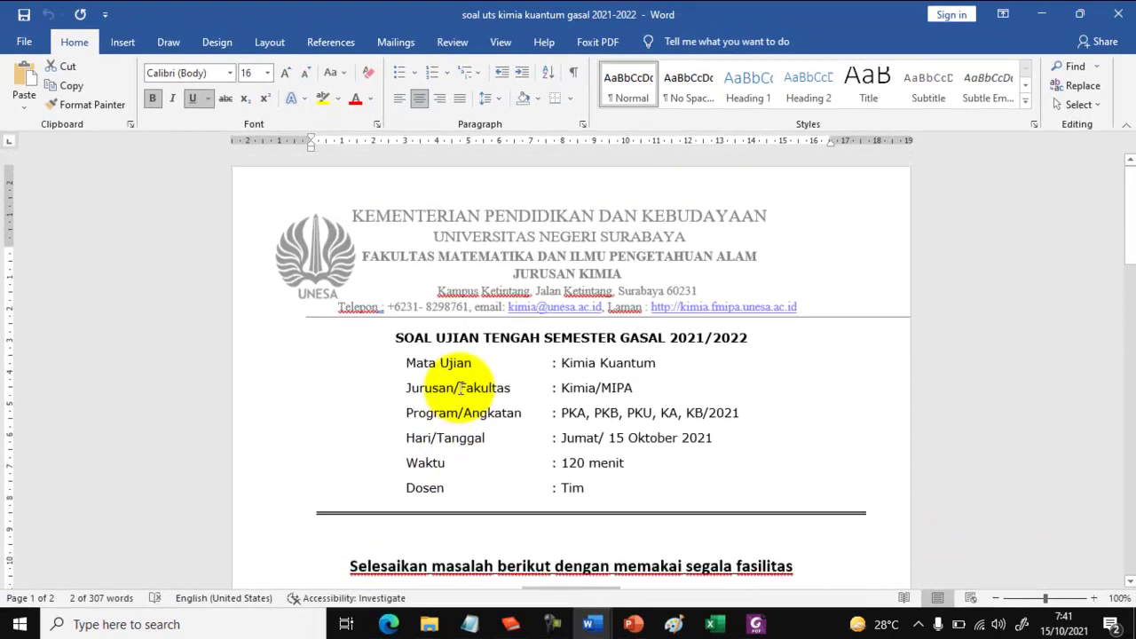
{"action": "left_click", "coordinate": [29, 41]}
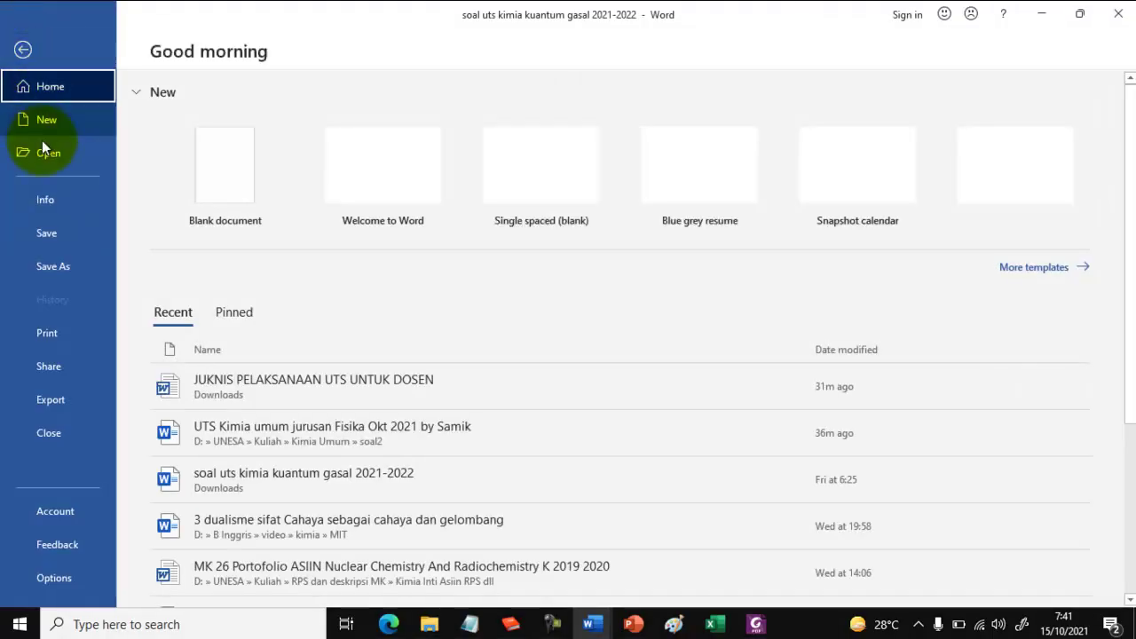
{"action": "left_click", "coordinate": [96, 399]}
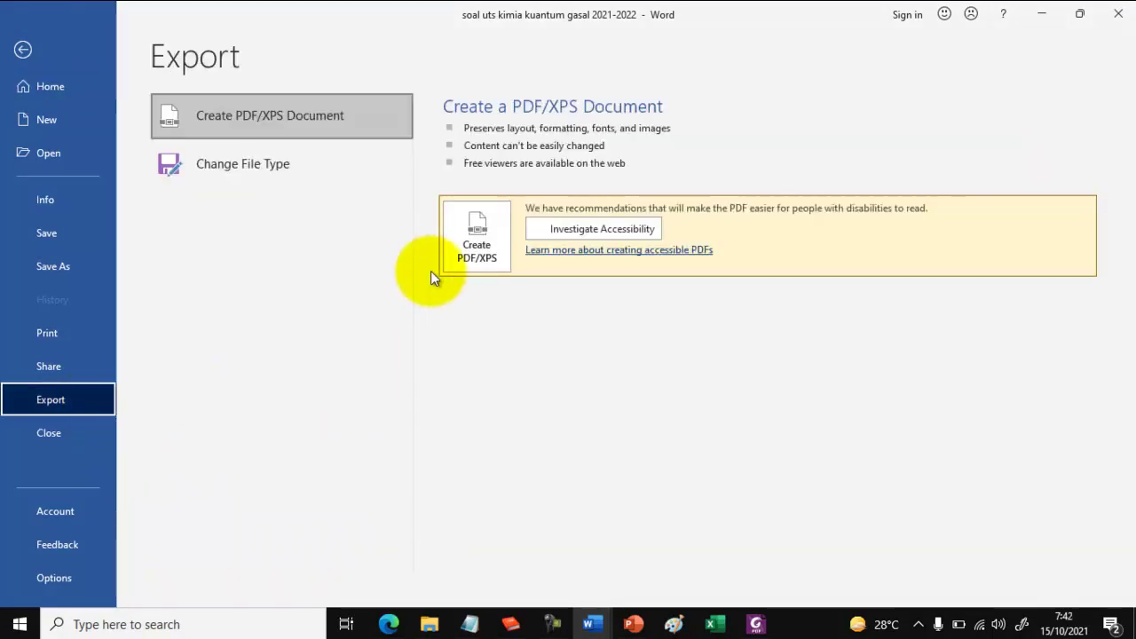
{"action": "left_click", "coordinate": [450, 243]}
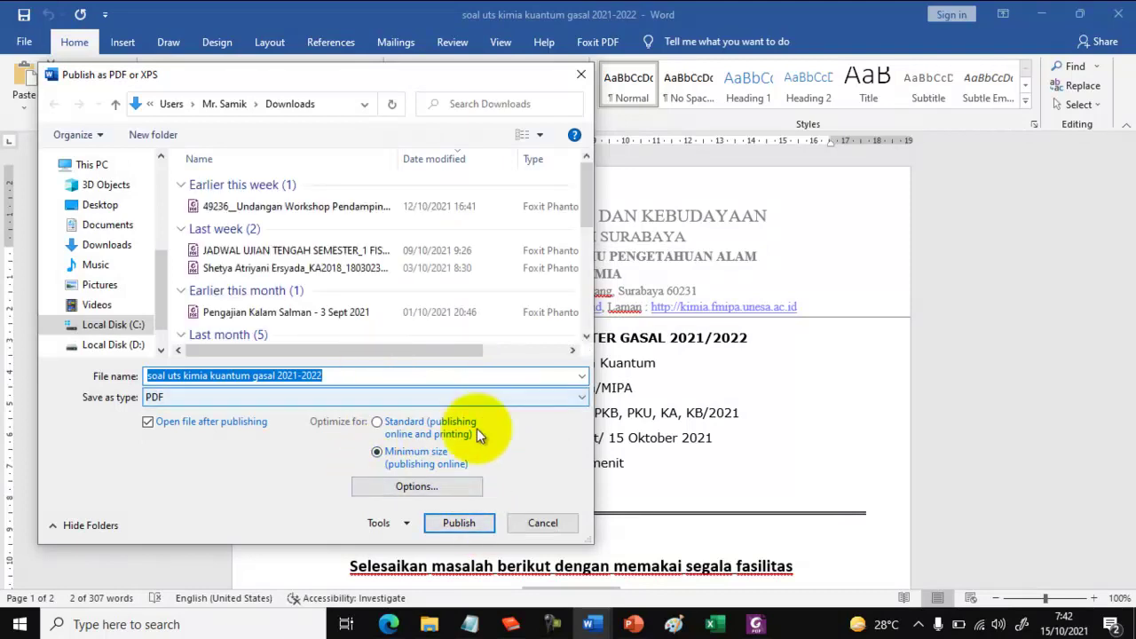
{"action": "left_click", "coordinate": [453, 523]}
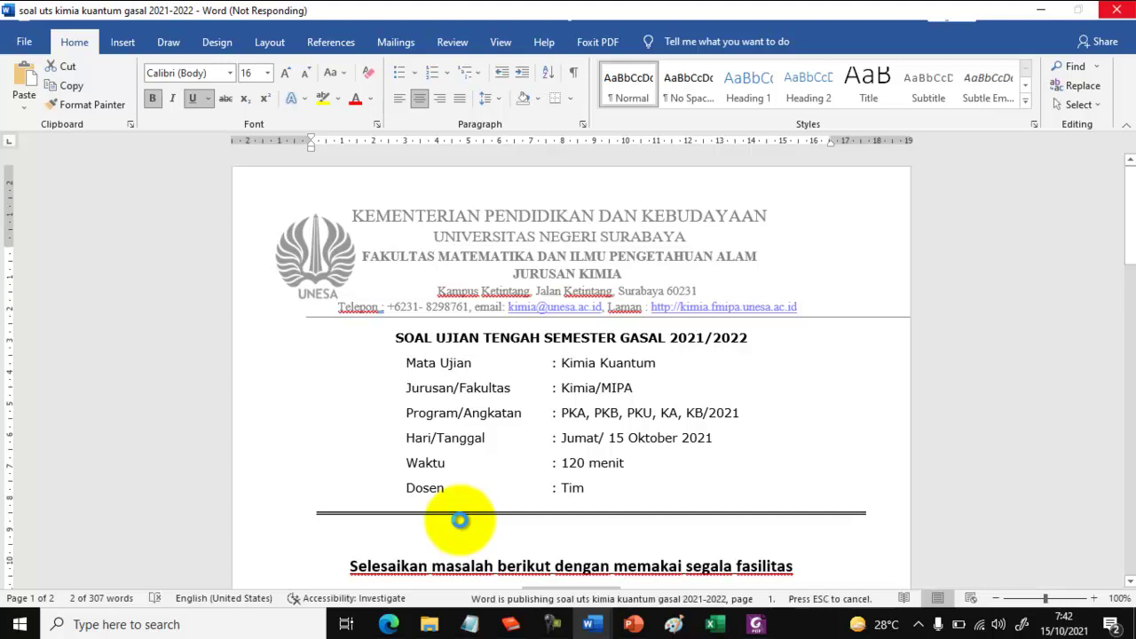
- Look through the exported exam PDF from the exam header to the first question
{"action": "scroll", "coordinate": [459, 520], "scroll_direction": "down", "scroll_amount": 1}
{"action": "scroll", "coordinate": [460, 520], "scroll_direction": "down", "scroll_amount": 2}
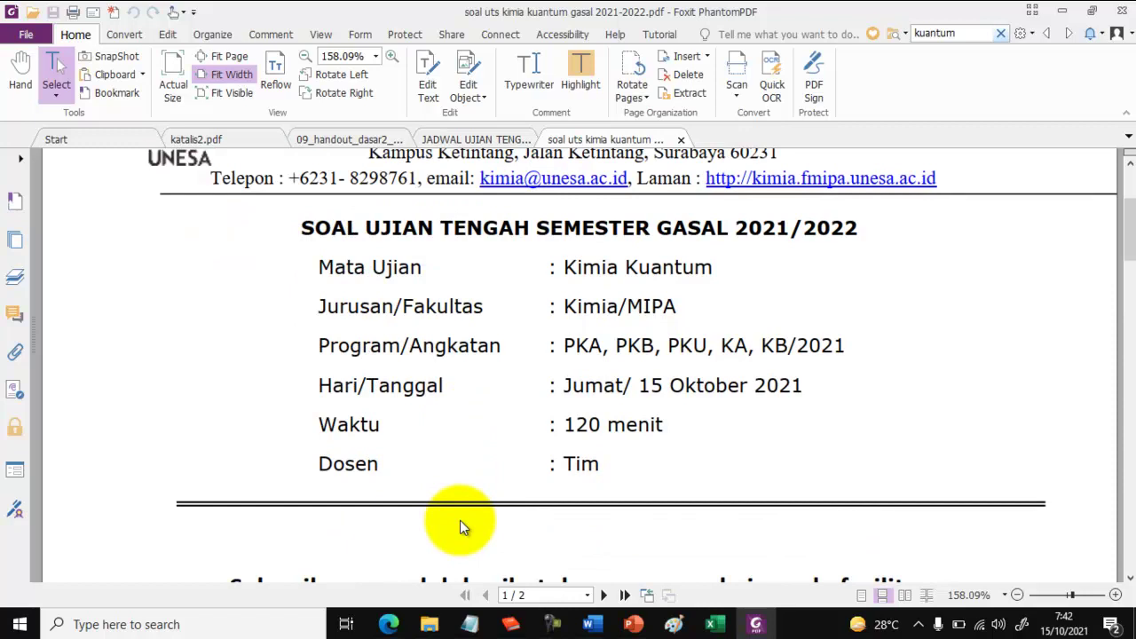
{"action": "scroll", "coordinate": [444, 373], "scroll_direction": "down", "scroll_amount": 10}
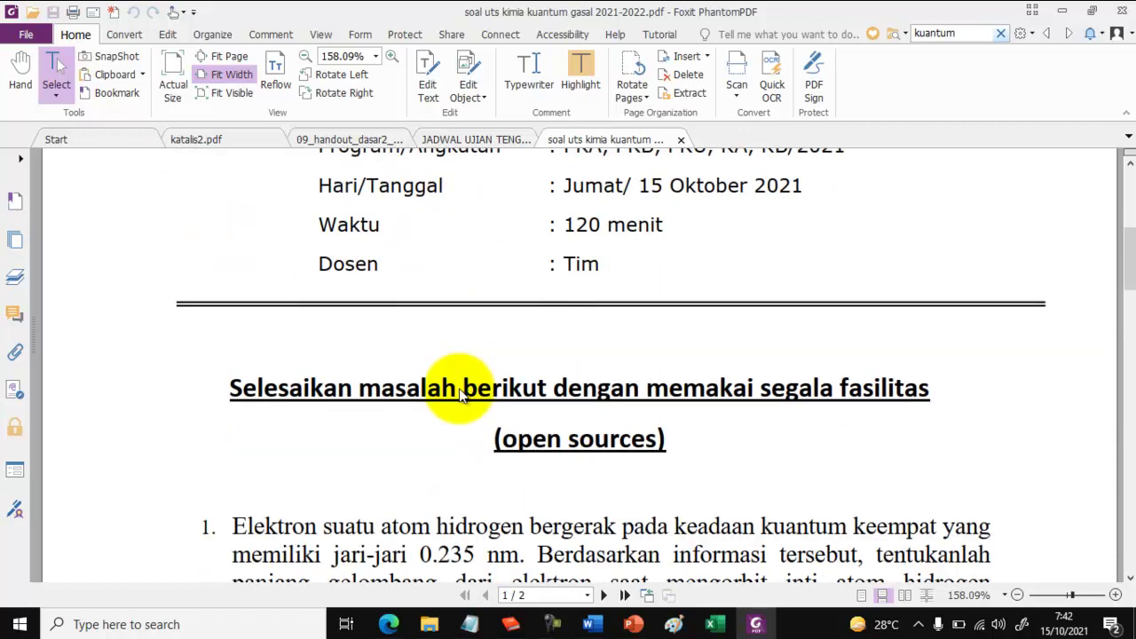
- Check the remaining questions in the exam PDF and remove the attached Word file from the assignment in Google Classroom
{"action": "scroll", "coordinate": [396, 368], "scroll_direction": "down", "scroll_amount": 13}
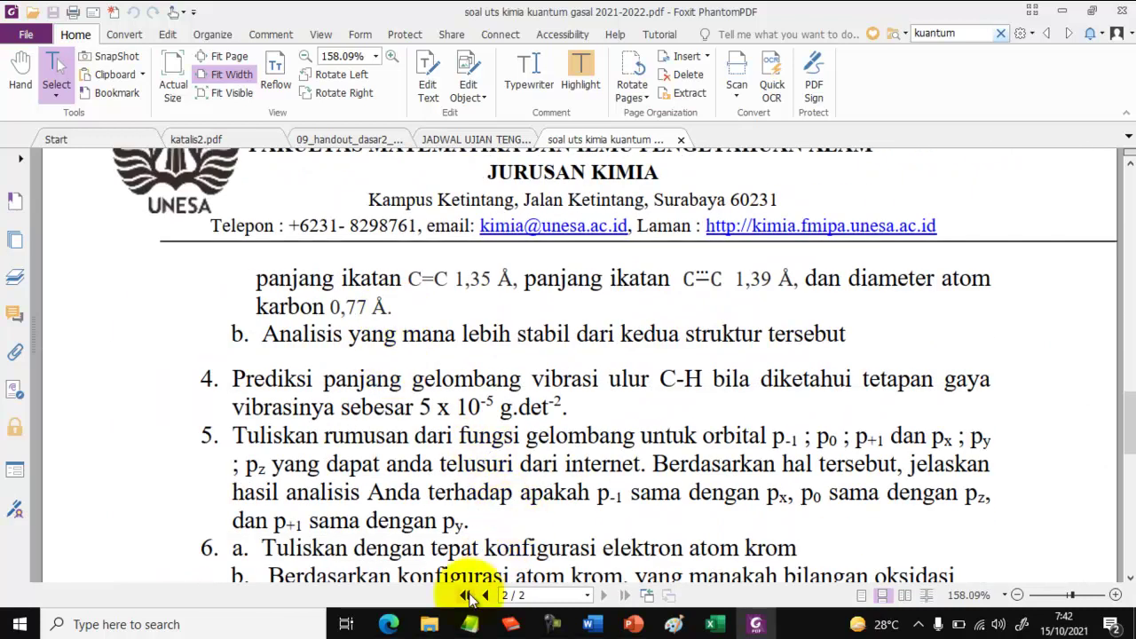
{"action": "left_click", "coordinate": [391, 619]}
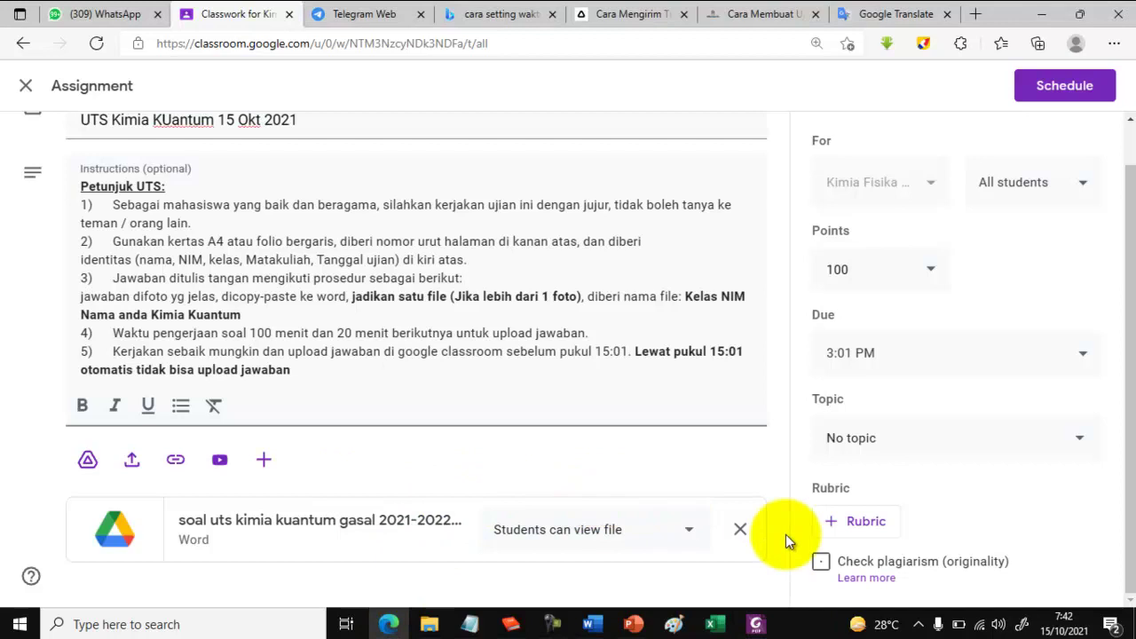
{"action": "left_click", "coordinate": [739, 530]}
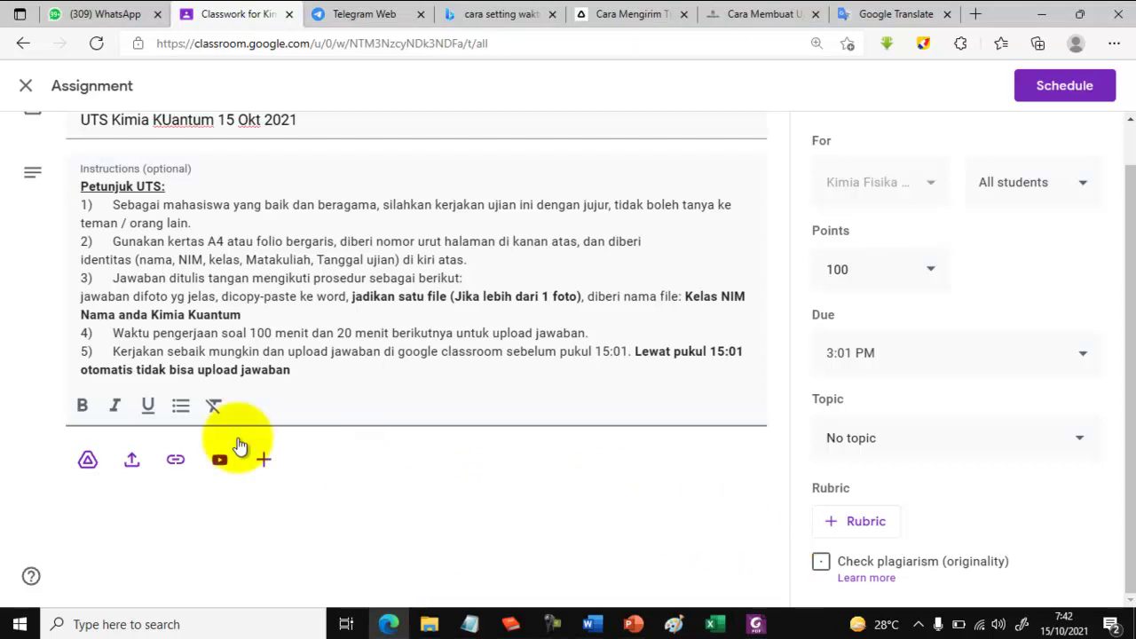
- Attach the PDF "soal uts kimia kuantum gasal 2021-2022" from Downloads to the assignment and schedule it
{"action": "left_click", "coordinate": [131, 460]}
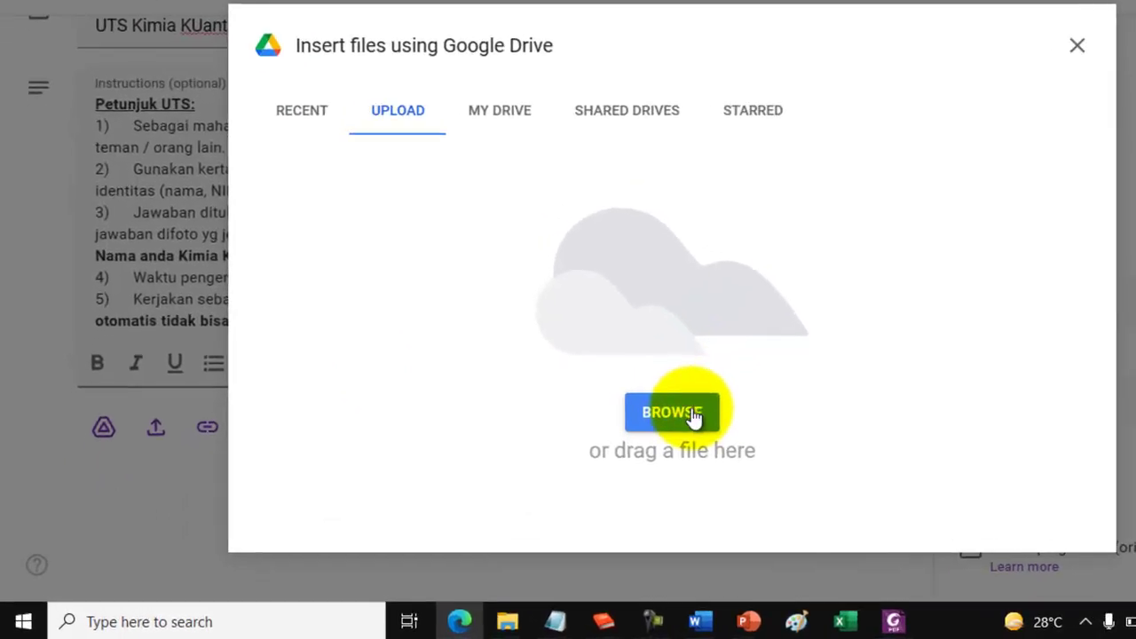
{"action": "left_click", "coordinate": [695, 417]}
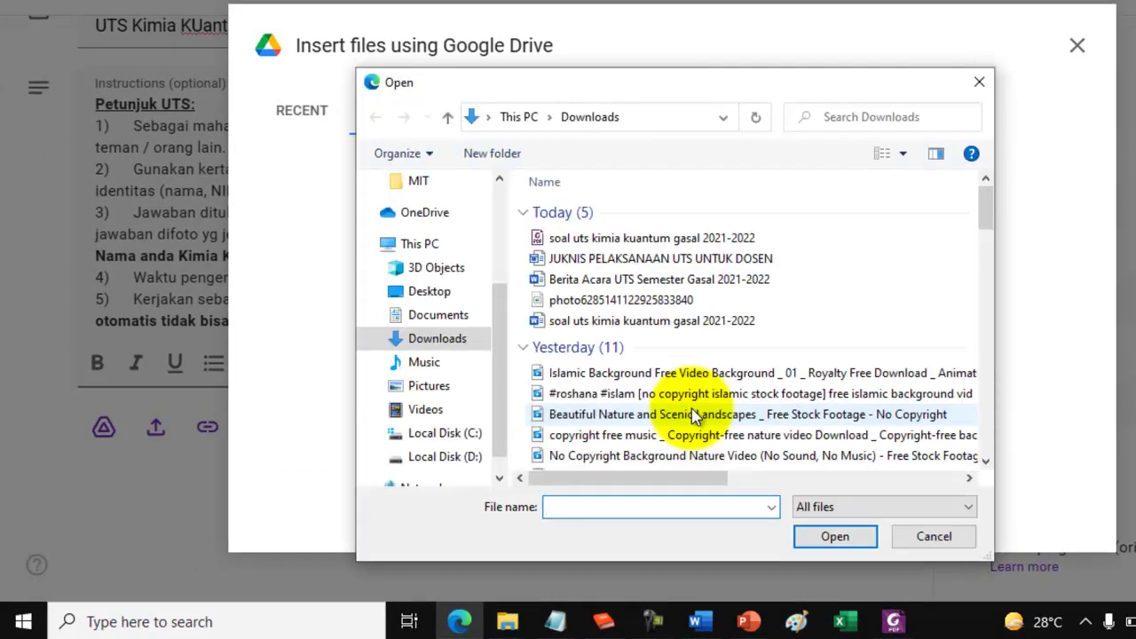
{"action": "left_click", "coordinate": [651, 240]}
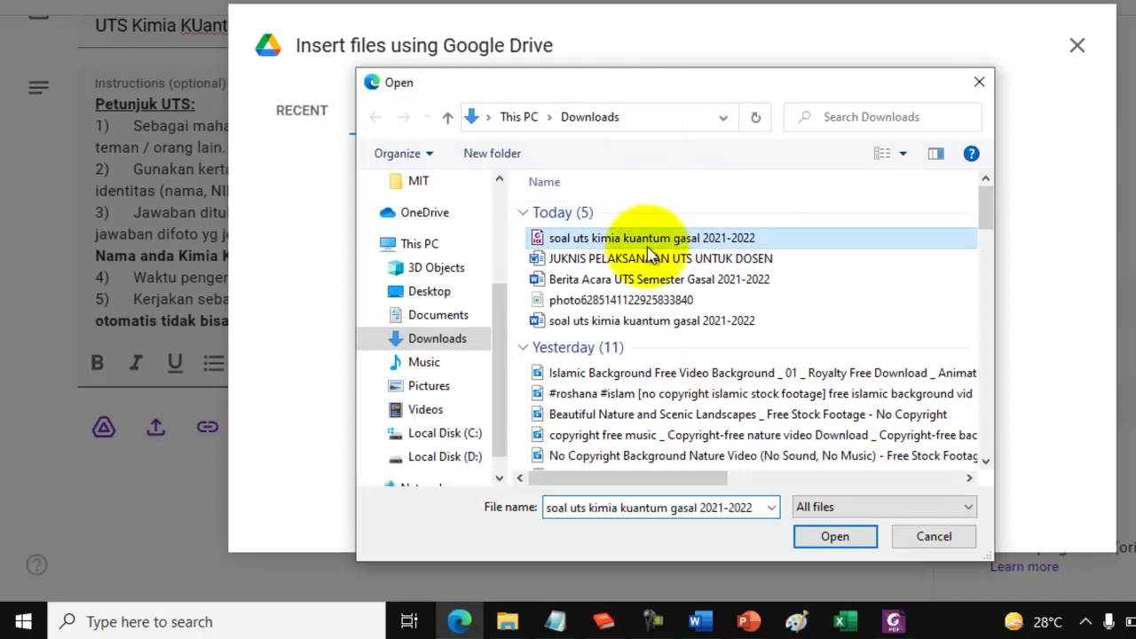
{"action": "left_click", "coordinate": [832, 543]}
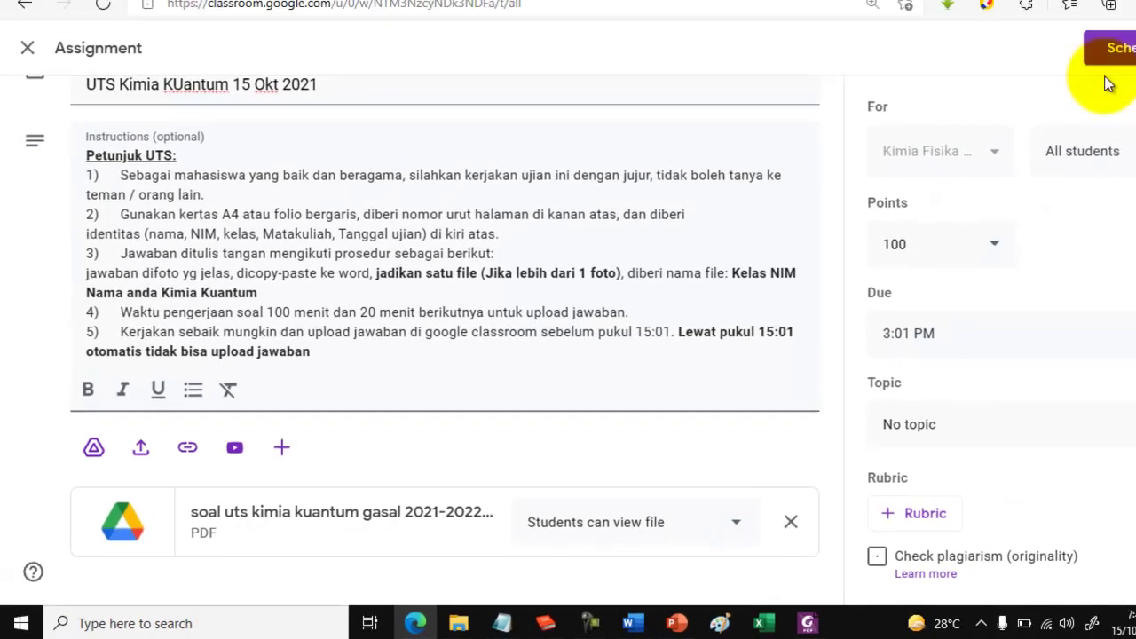
{"action": "left_click", "coordinate": [1057, 93]}
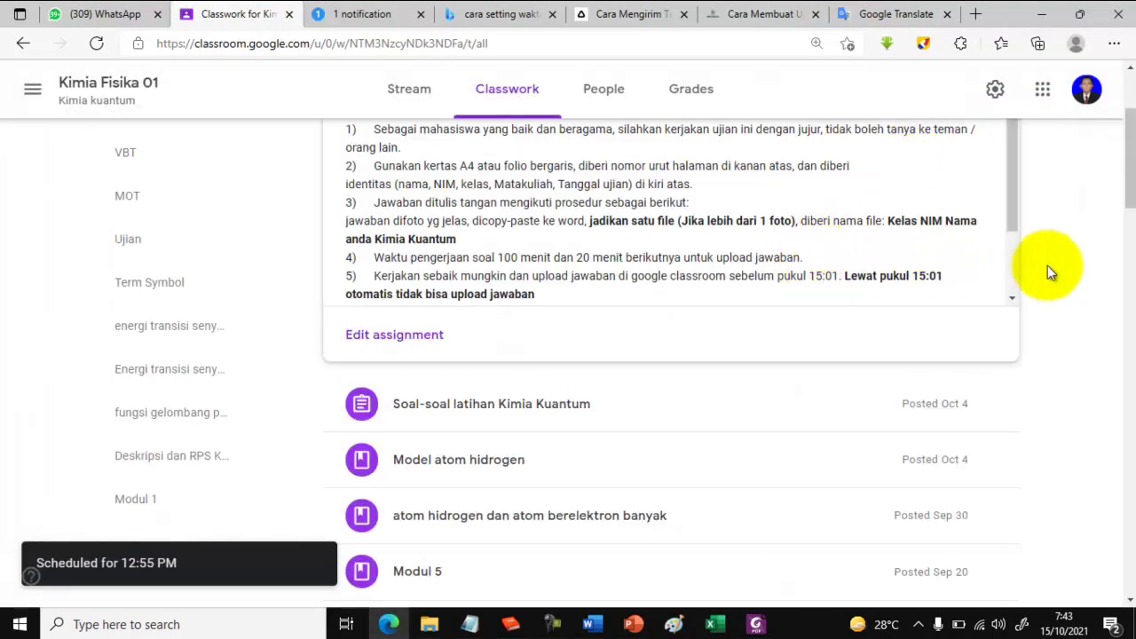
- View the posted "UTS Kimia KUantum 15 Okt 2021" assignment in Classwork, including its student work and instructions
{"action": "scroll", "coordinate": [1078, 282], "scroll_direction": "up", "scroll_amount": 3}
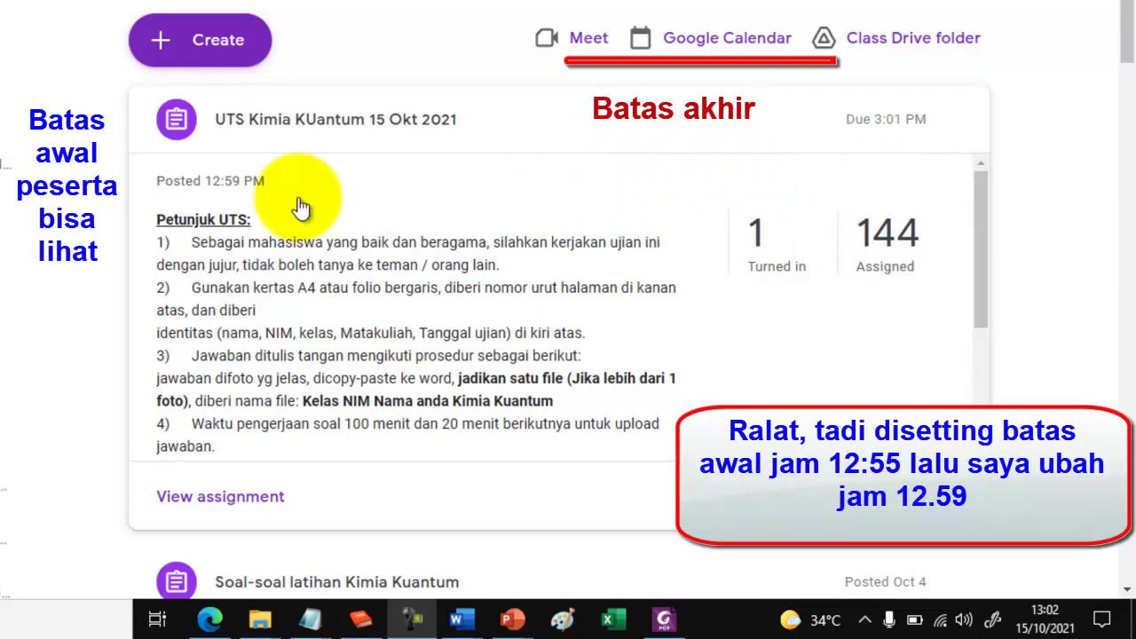
{"action": "left_click", "coordinate": [204, 519]}
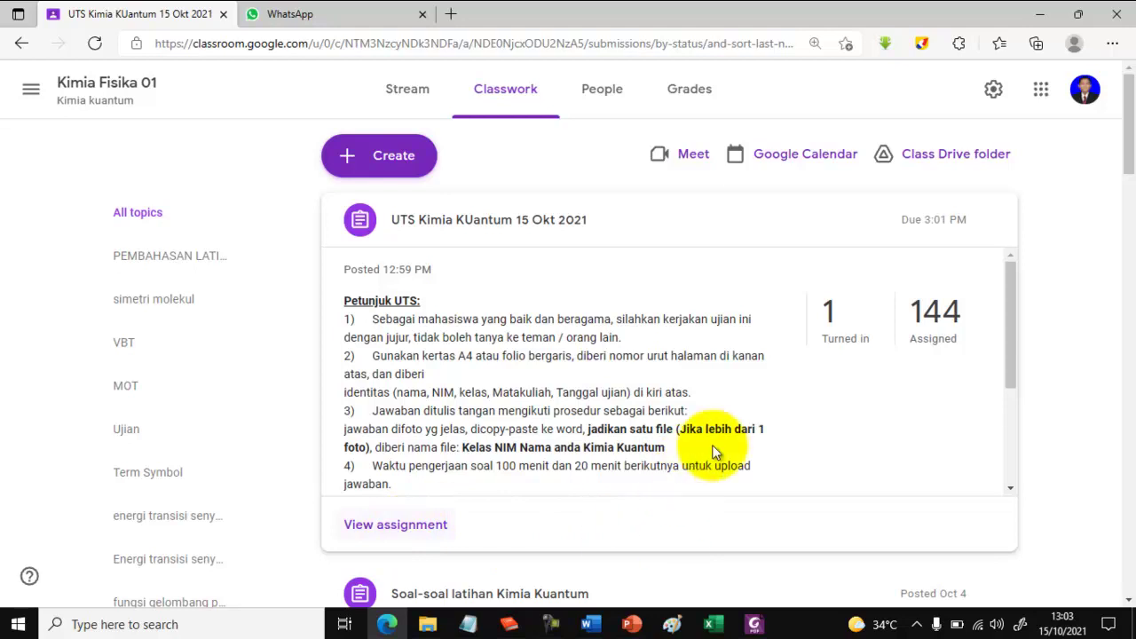
{"action": "left_click", "coordinate": [802, 370]}
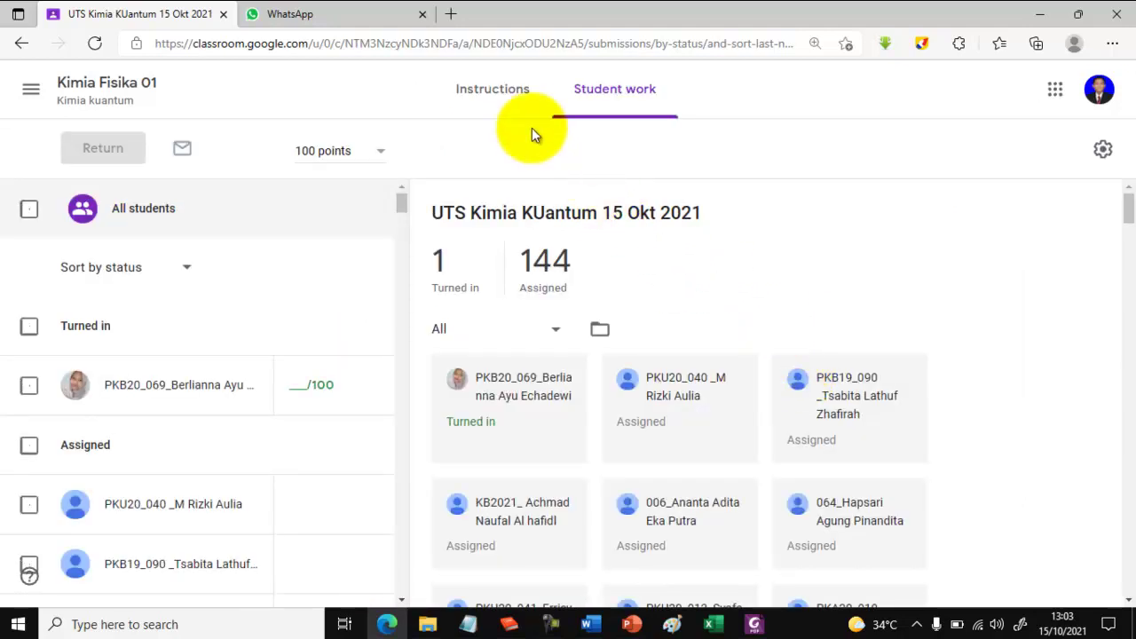
{"action": "left_click", "coordinate": [456, 92]}
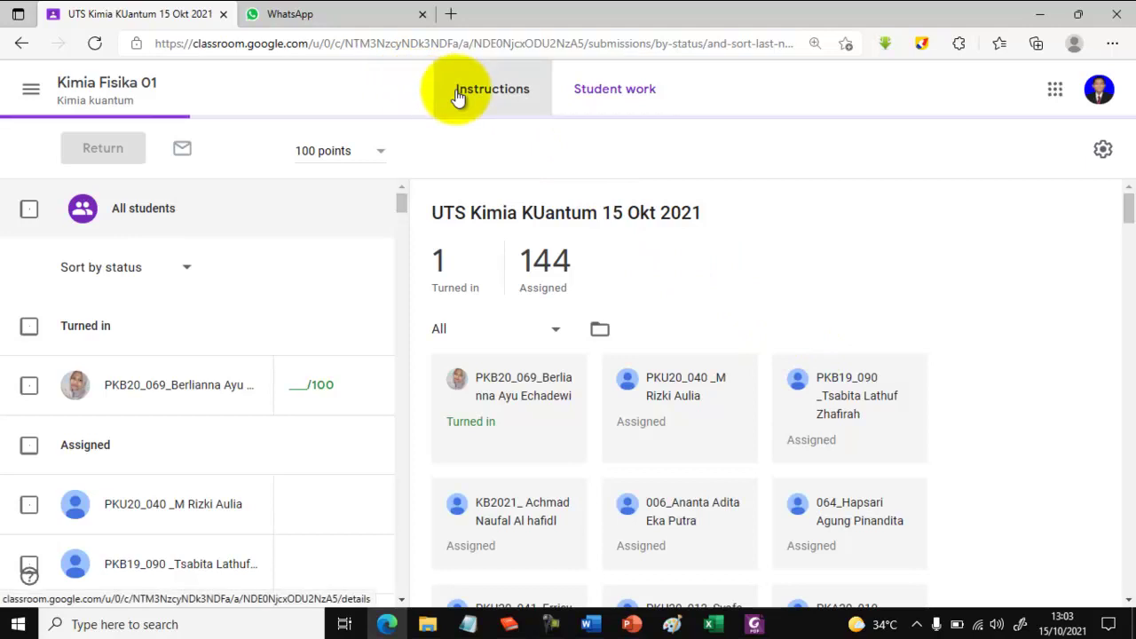